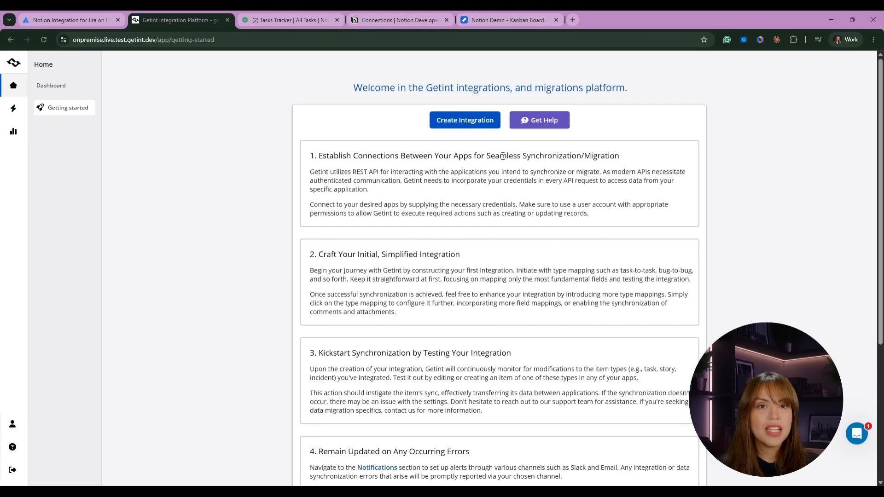
Create a continuous sync integration and choose Jira as the first app to connect.
left_click(464, 119)
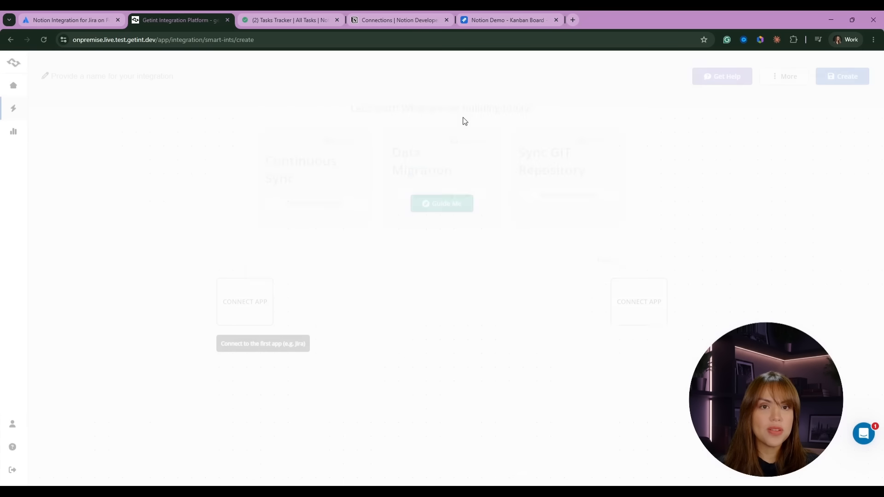
left_click(343, 181)
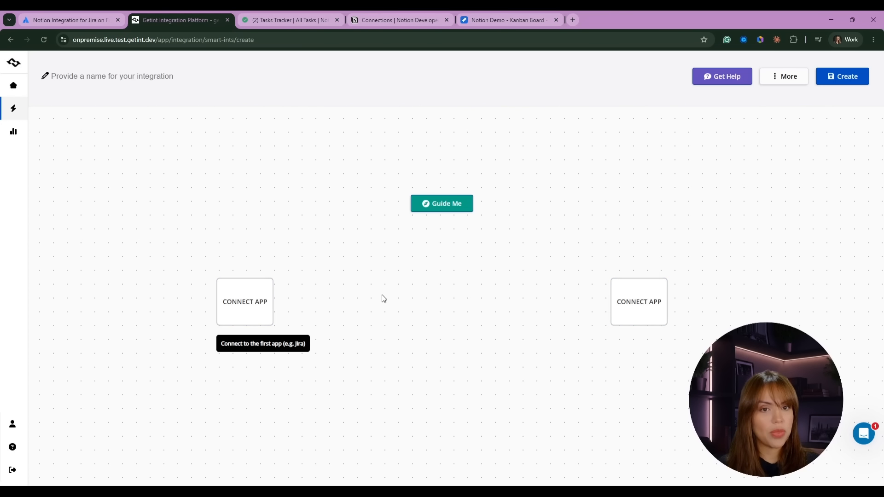
left_click(242, 300)
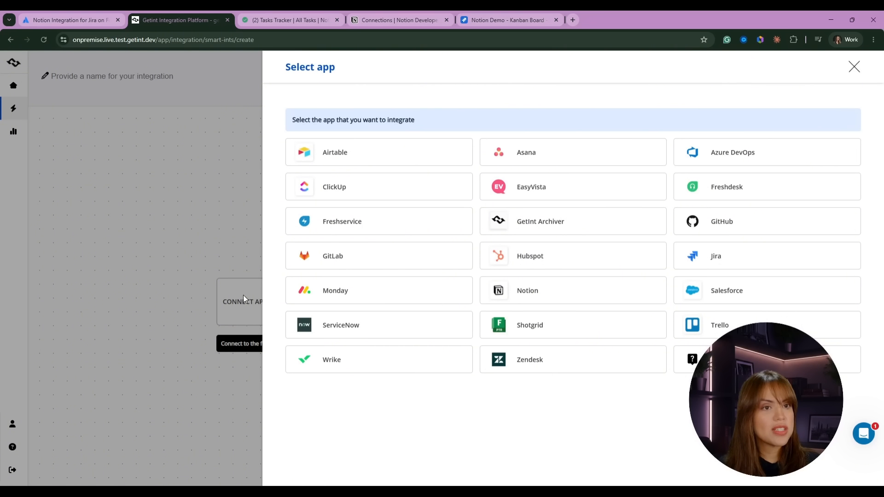
left_click(711, 257)
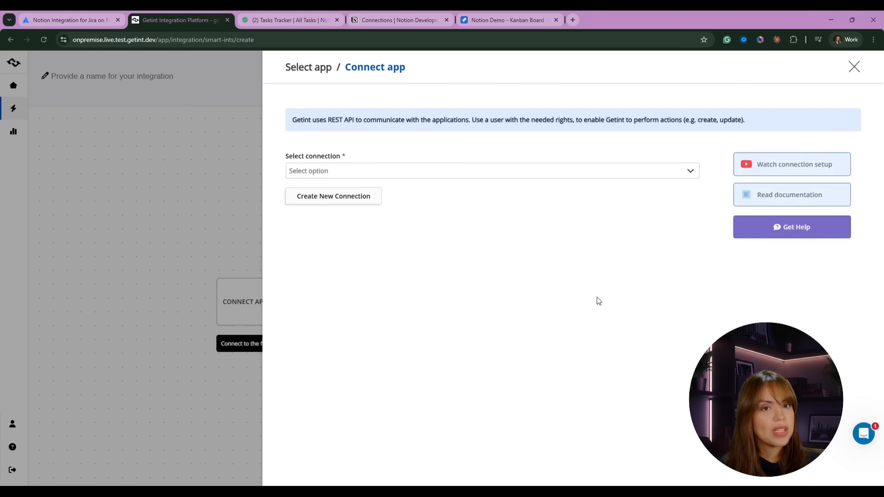
Start a new Jira connection through Atlassian login and authorize Getint's access on the getint-dev.atlassian.net site.
left_click(310, 203)
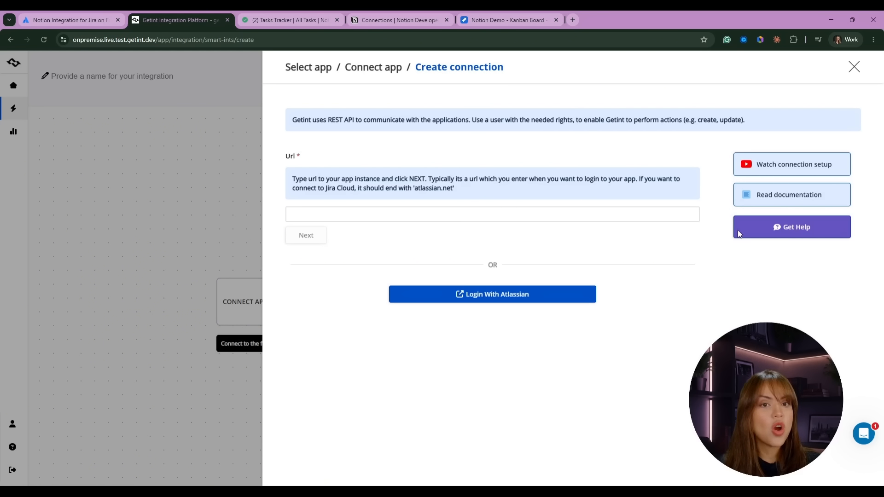
left_click(495, 296)
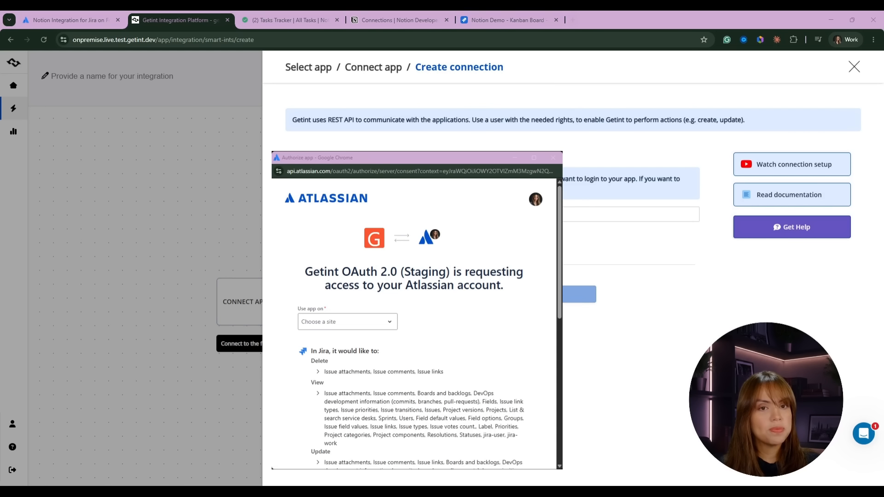
left_click(379, 323)
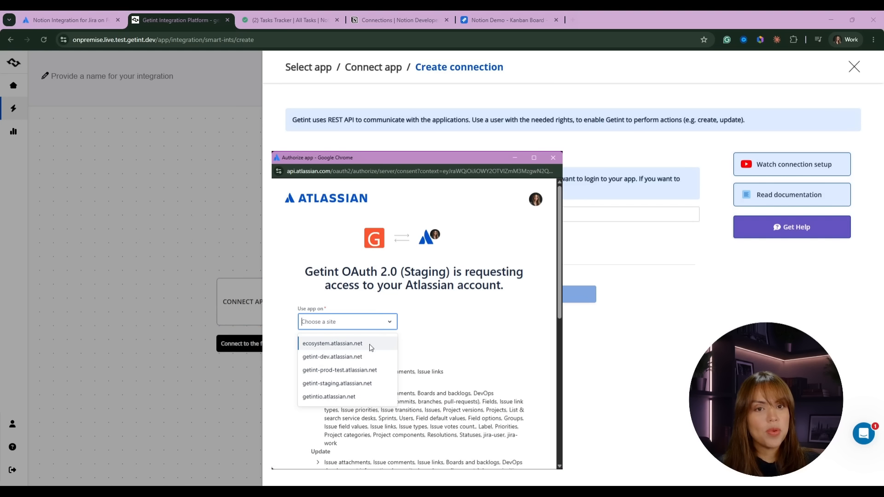
left_click(355, 357)
scroll(492, 317, "down", 8)
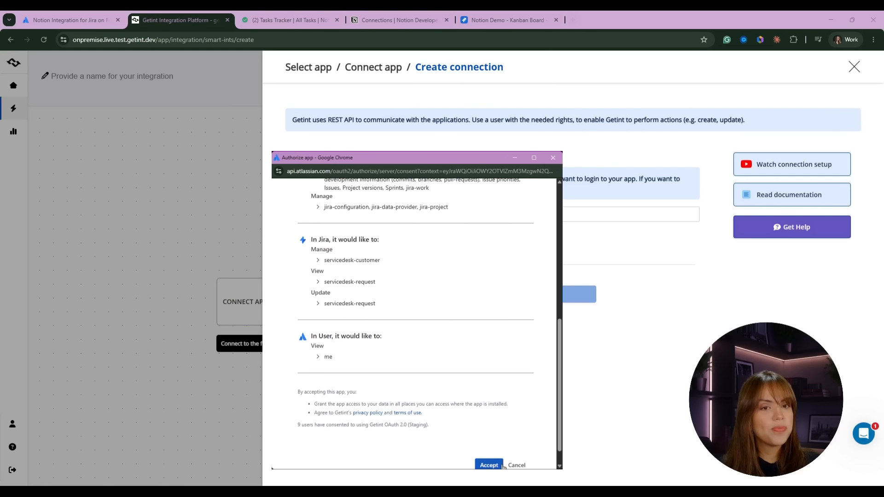
left_click(498, 464)
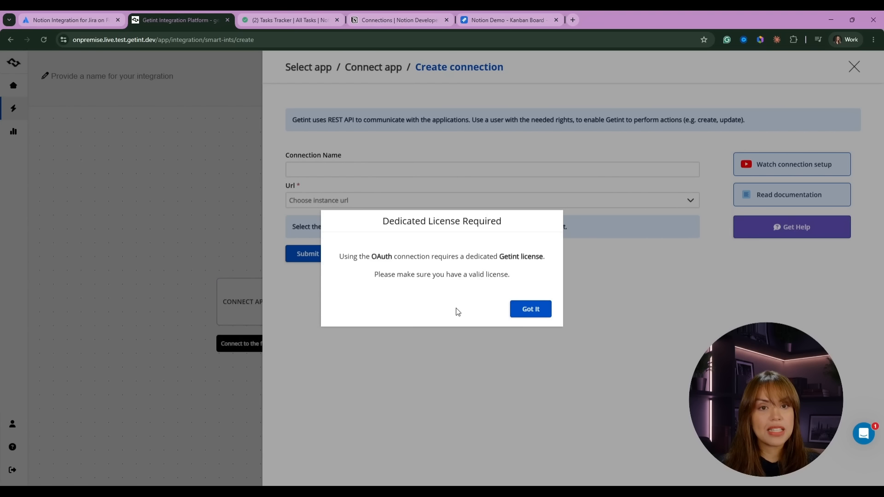
left_click(537, 313)
left_click(387, 166)
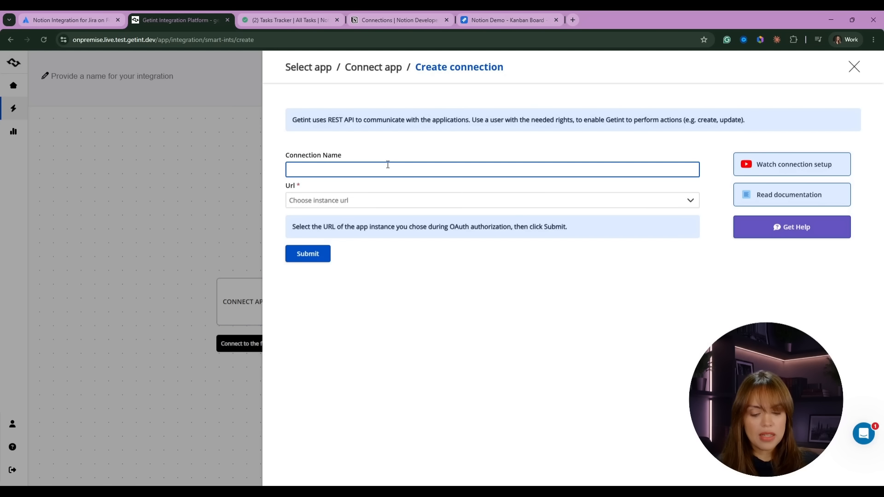
type("1")
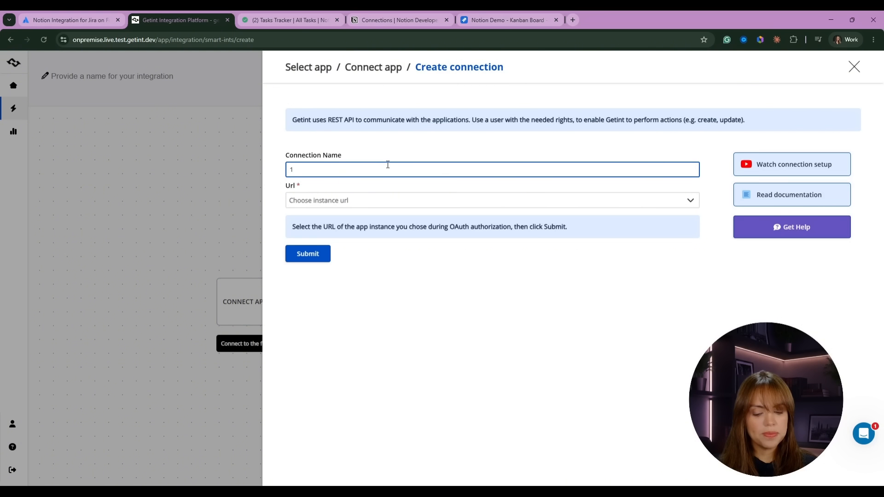
type(" A demo")
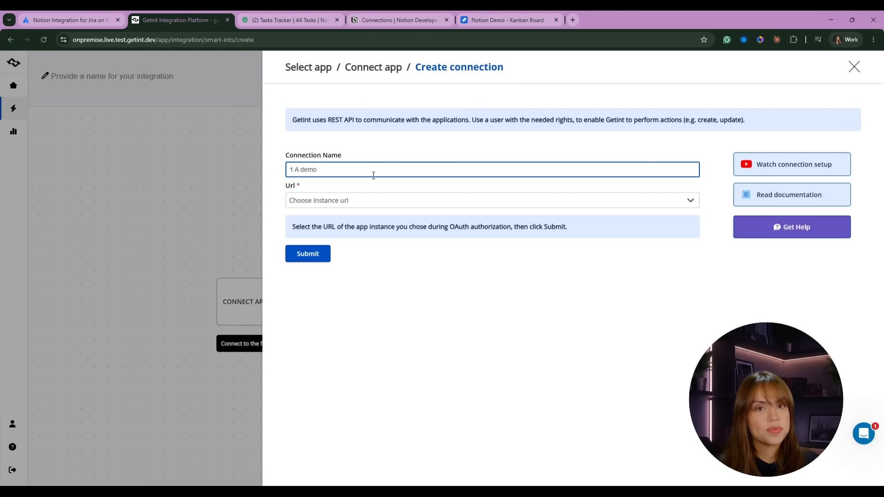
left_click(342, 201)
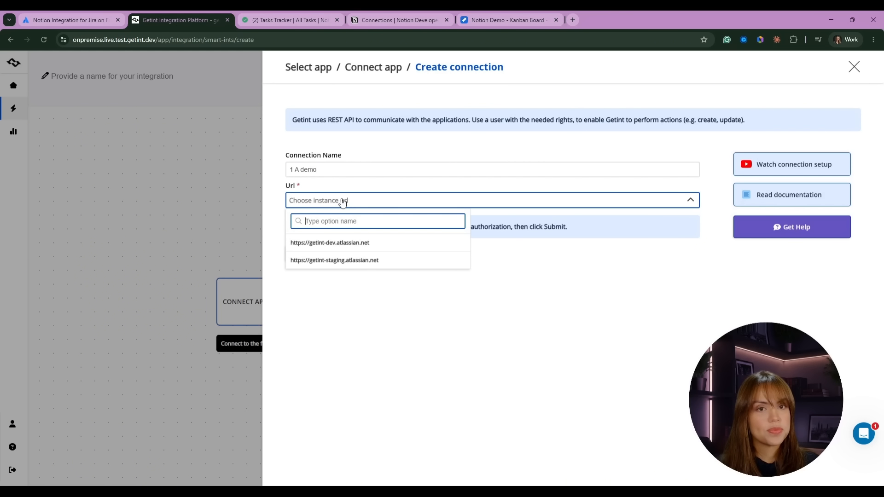
left_click(341, 244)
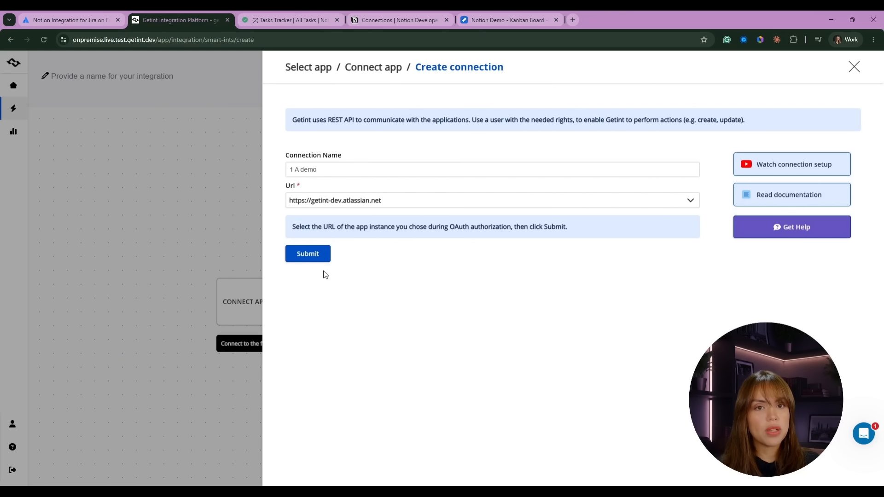
left_click(316, 256)
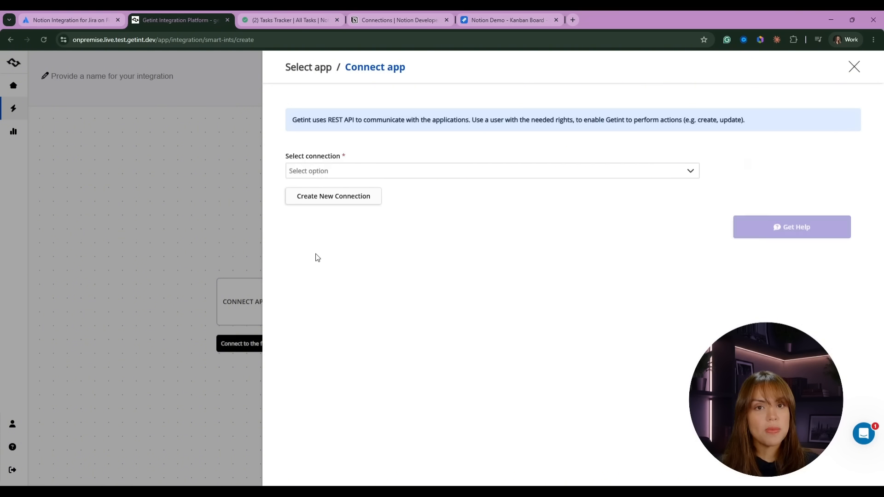
Connect Jira to the integration using the "1 A demo" connection and the "Jira <> Notion" project.
left_click(342, 172)
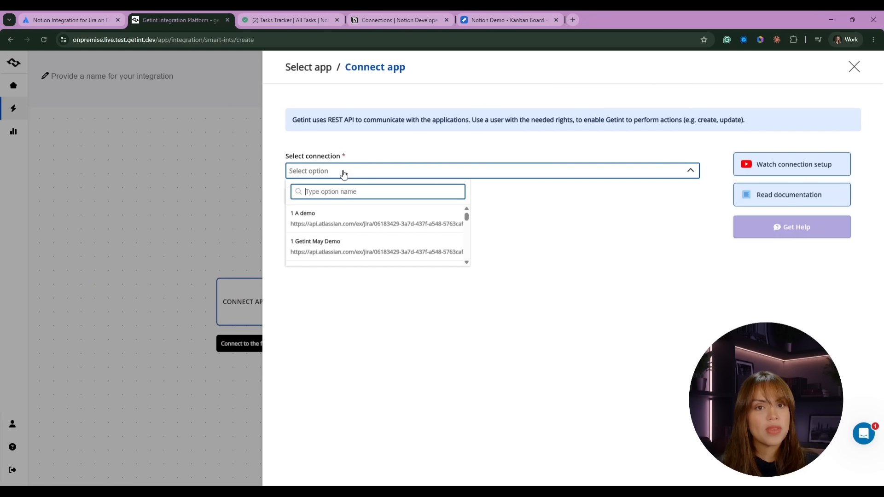
left_click(322, 222)
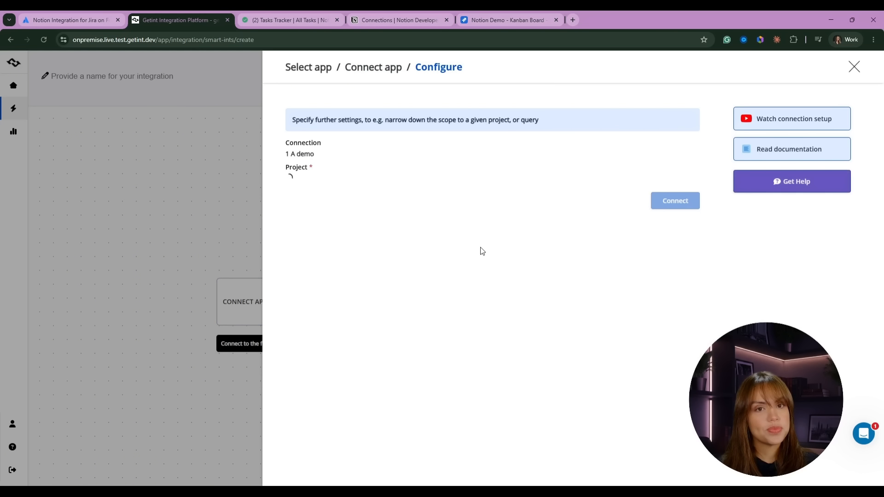
left_click(322, 193)
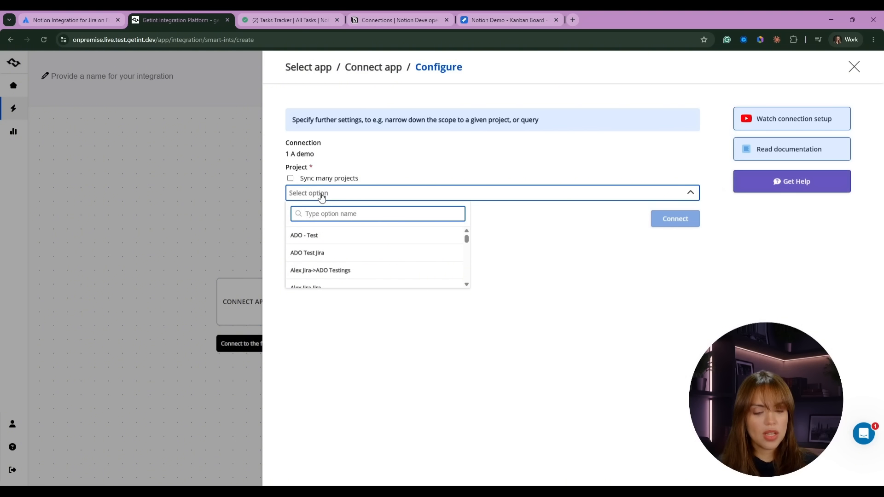
type("notio")
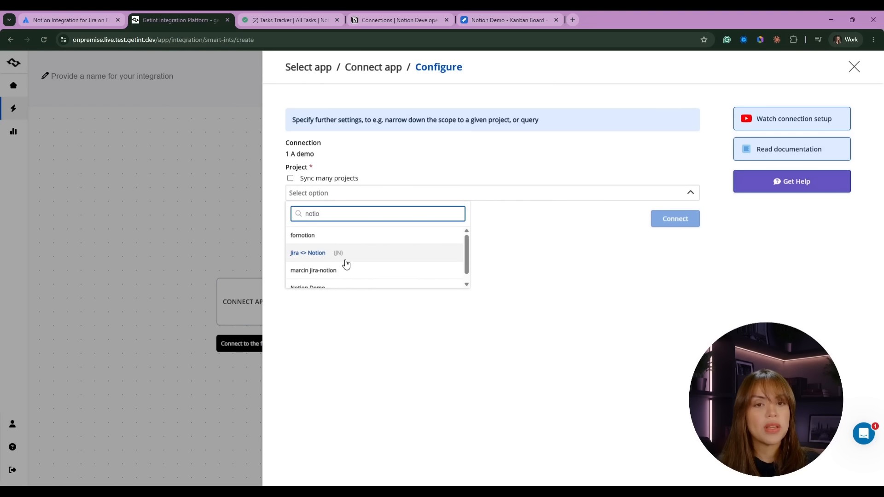
left_click(318, 253)
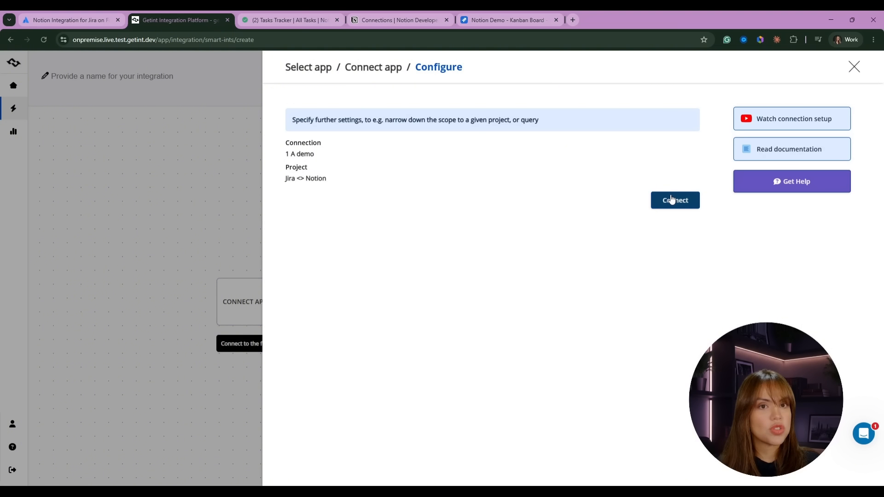
left_click(681, 206)
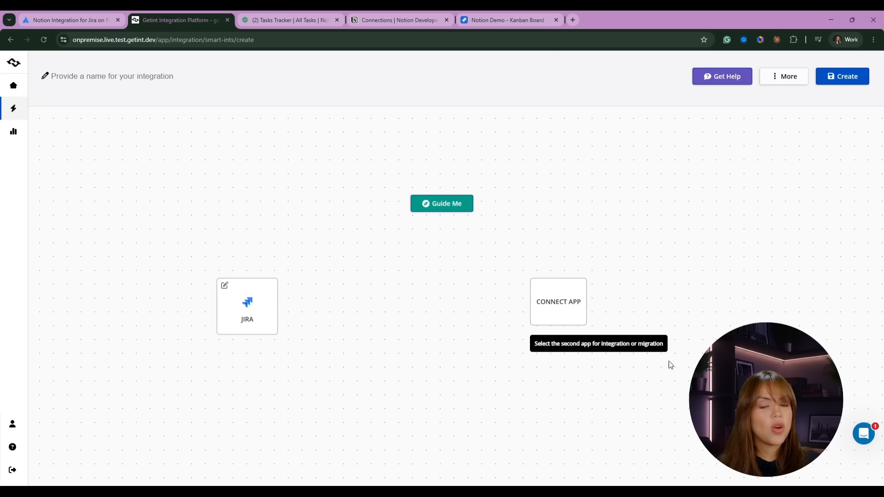
Choose Notion as the second app and open the form for a new connection, dismissing the password manager prompt.
left_click(570, 305)
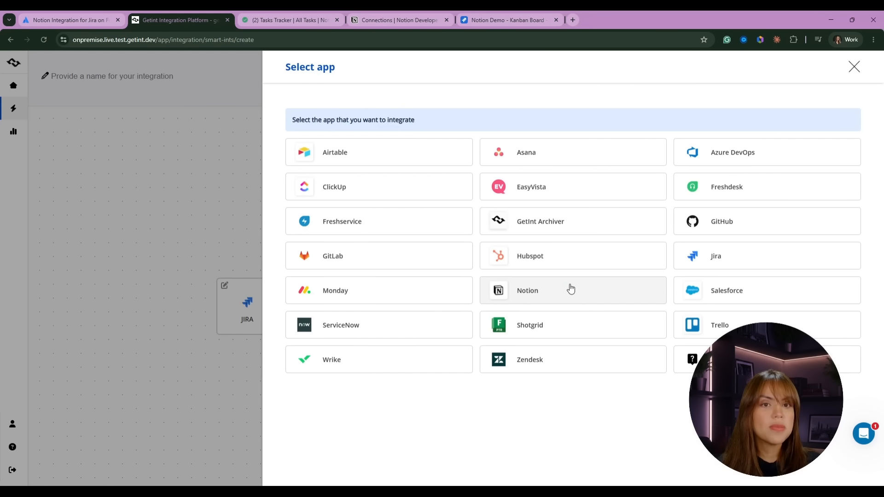
left_click(536, 294)
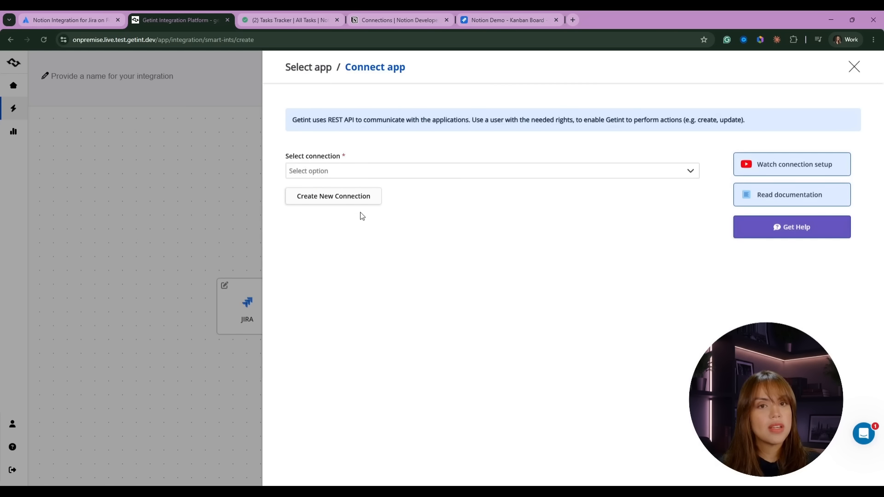
left_click(348, 198)
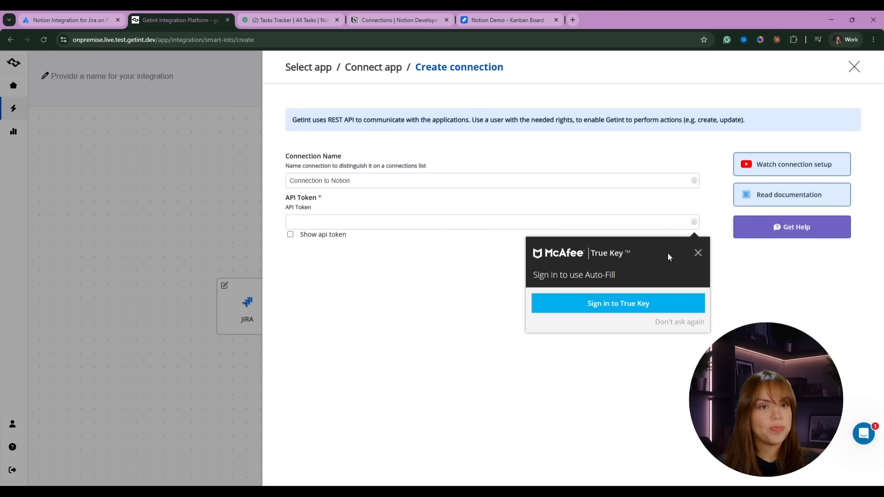
left_click(696, 251)
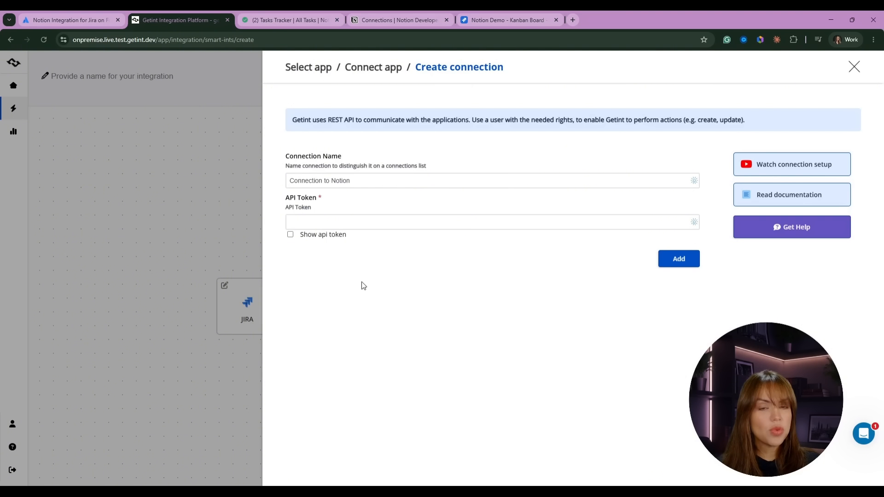
Switch to the Notion Tasks Tracker and go through its connection management to the developer portal's connections list.
left_click(297, 18)
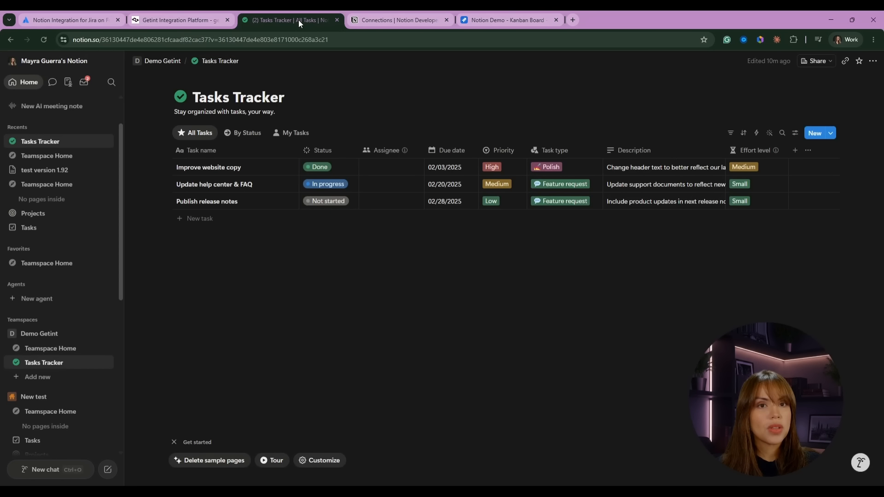
left_click(873, 62)
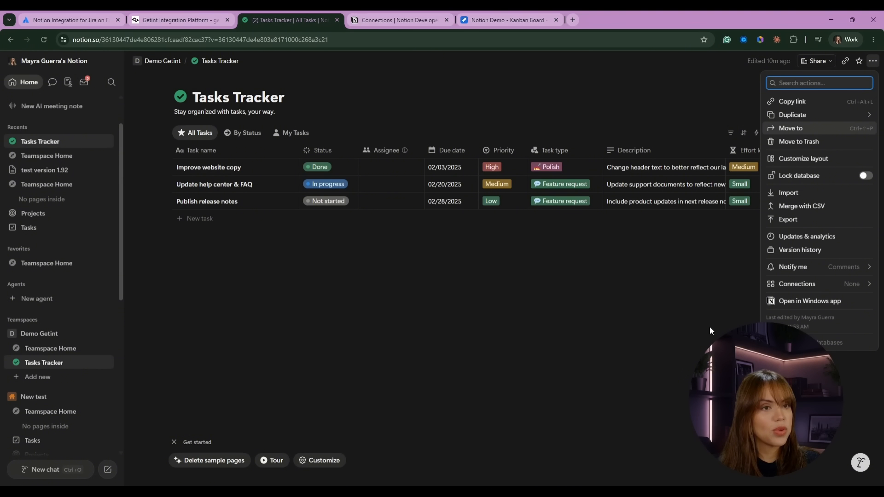
mouse_move(852, 285)
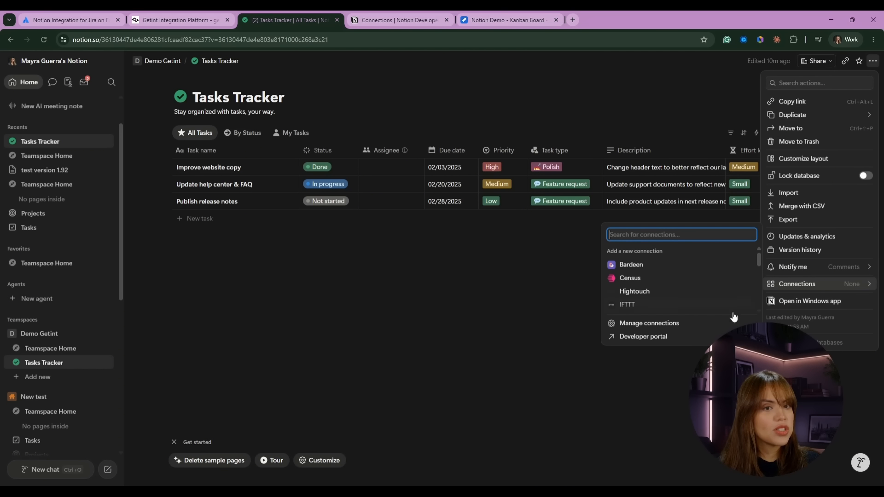
left_click(663, 324)
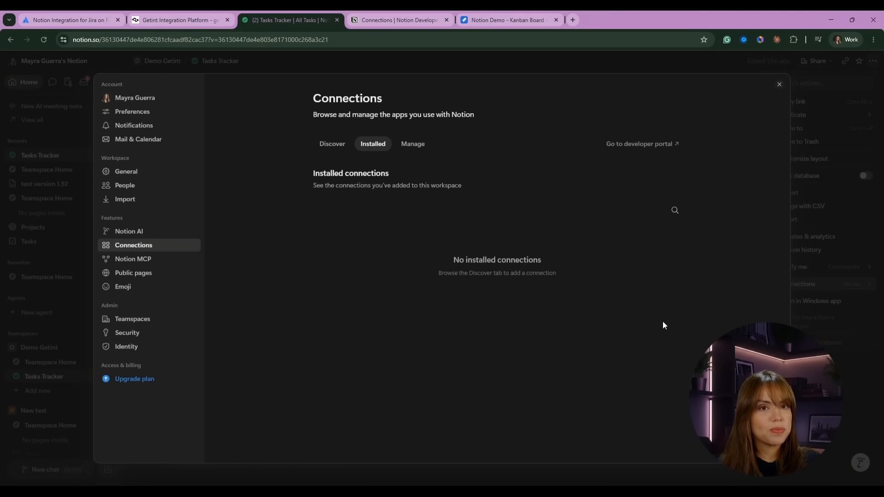
left_click(643, 144)
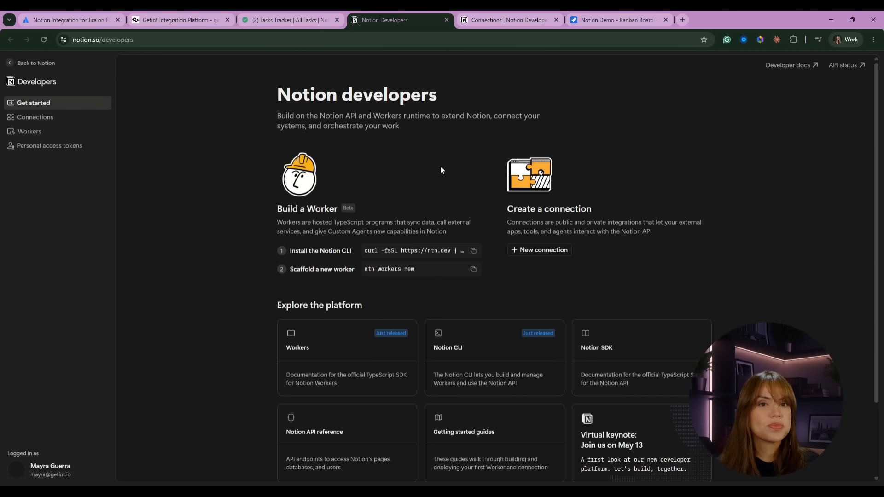
left_click(38, 121)
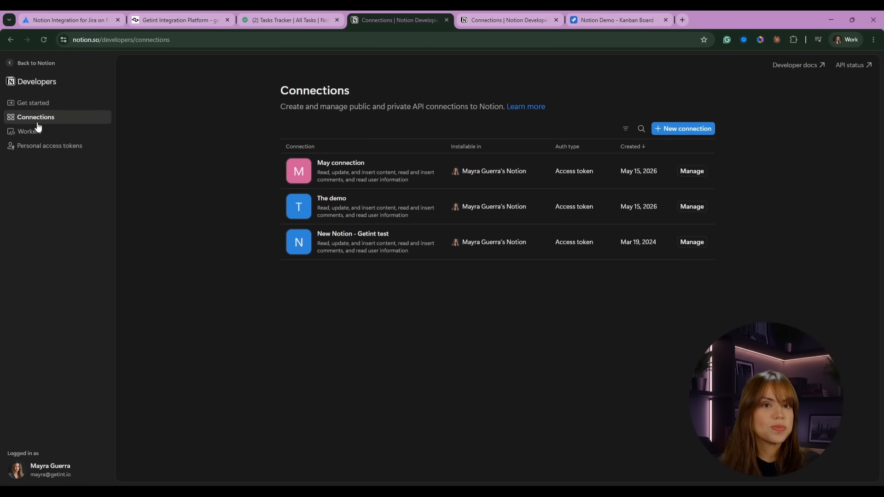
Create a new Notion connection named "Demo Getint" with access token authentication and bring up its capabilities.
left_click(695, 130)
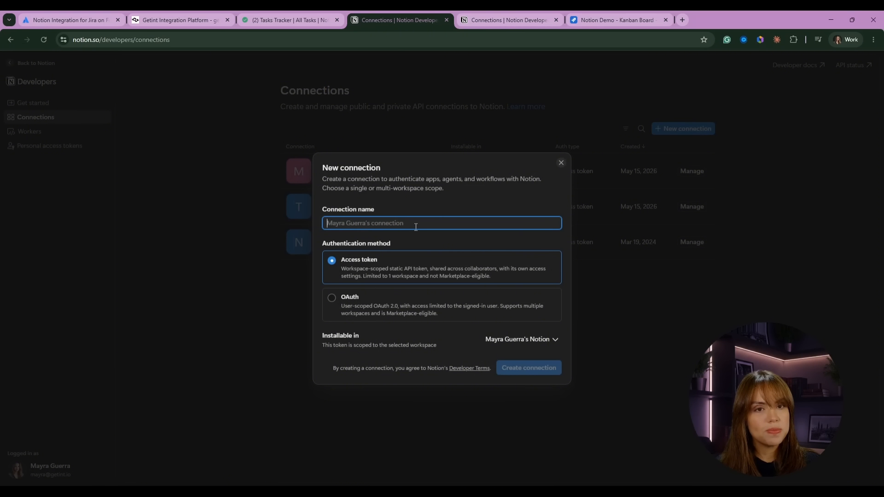
type("Demo Getint")
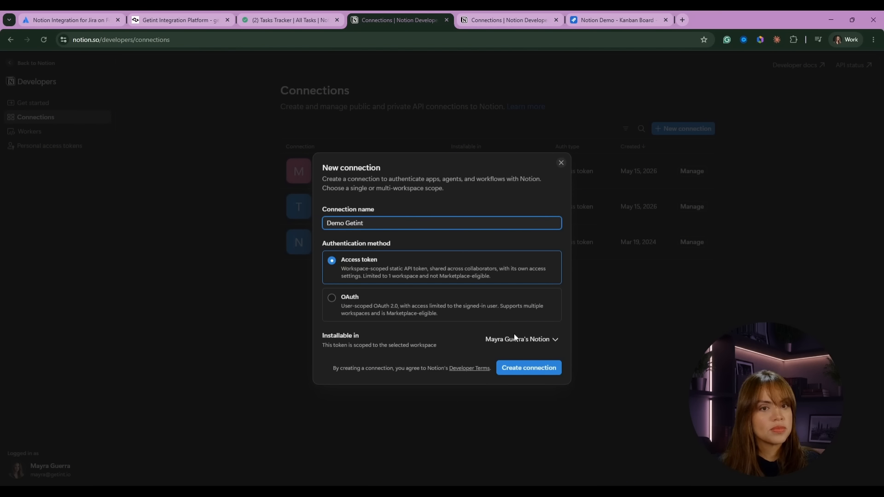
left_click(527, 371)
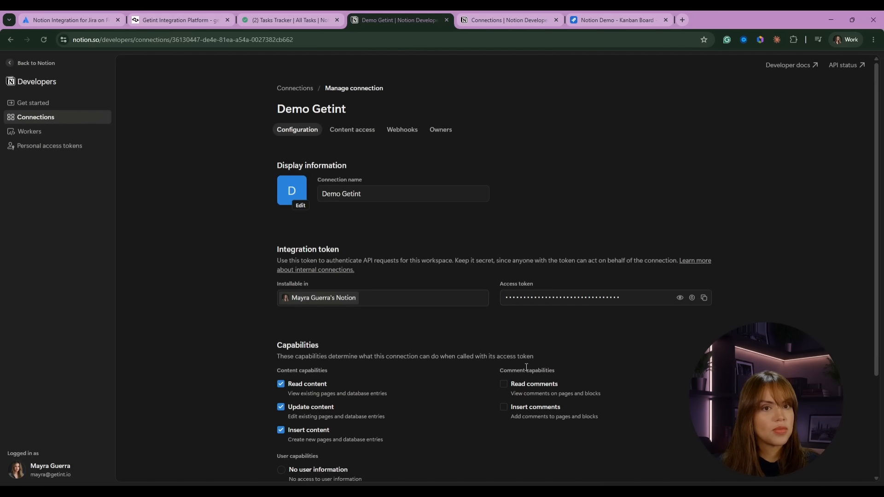
scroll(474, 329, "down", 1)
scroll(474, 329, "down", 2)
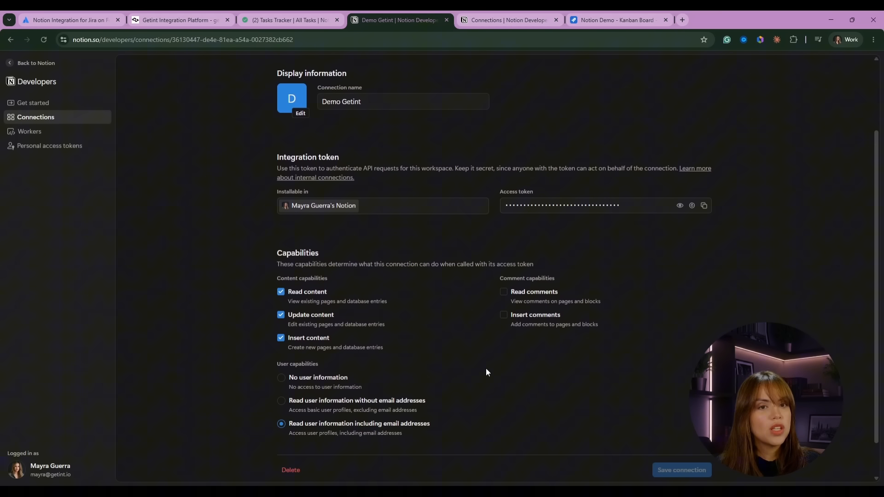
Enable the read and insert comment capabilities for the Demo Getint connection and grant it access to the "Demo Getint" teamspace page.
left_click(504, 292)
scroll(539, 405, "up", 2)
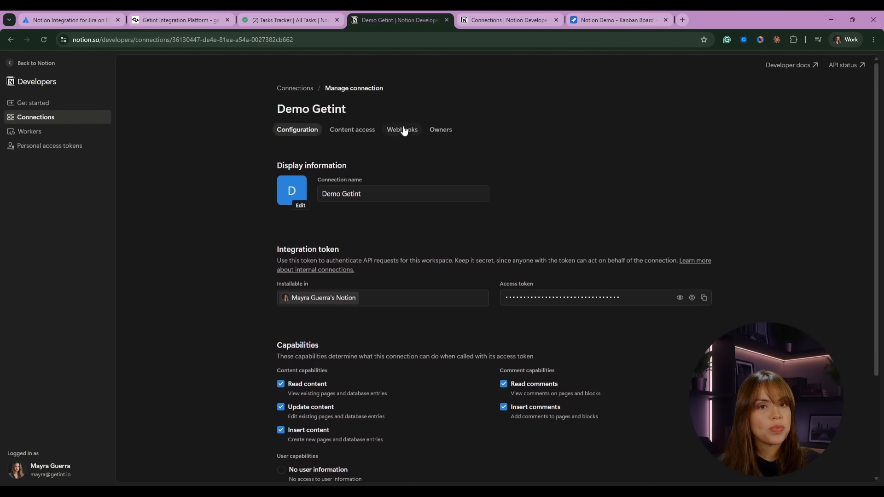
left_click(342, 133)
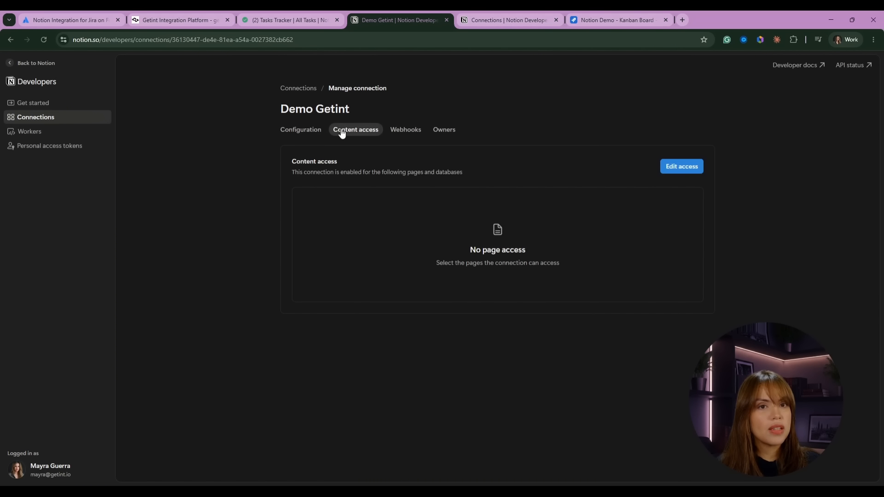
left_click(684, 167)
left_click(317, 253)
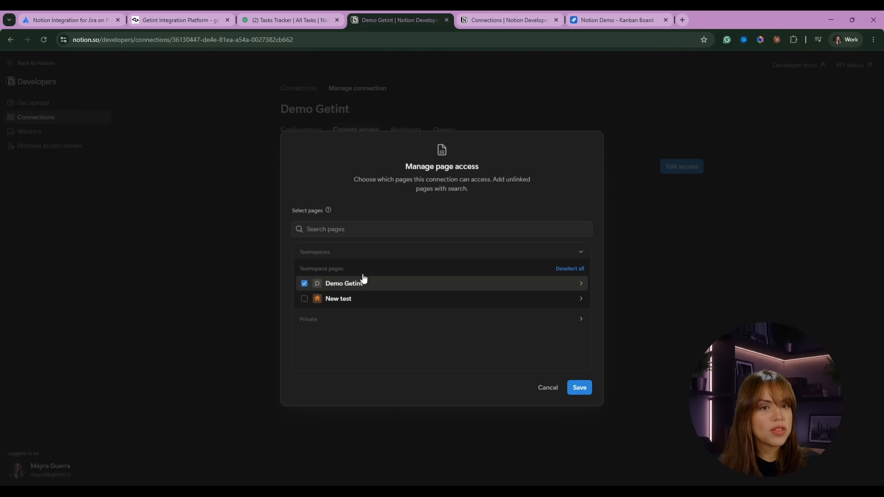
left_click(583, 388)
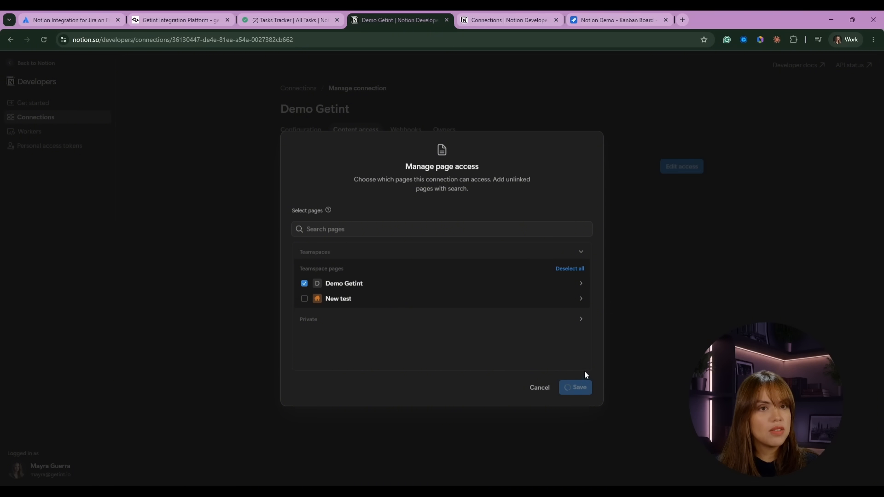
Save the Demo Getint connection's configuration and copy its access token.
left_click(302, 130)
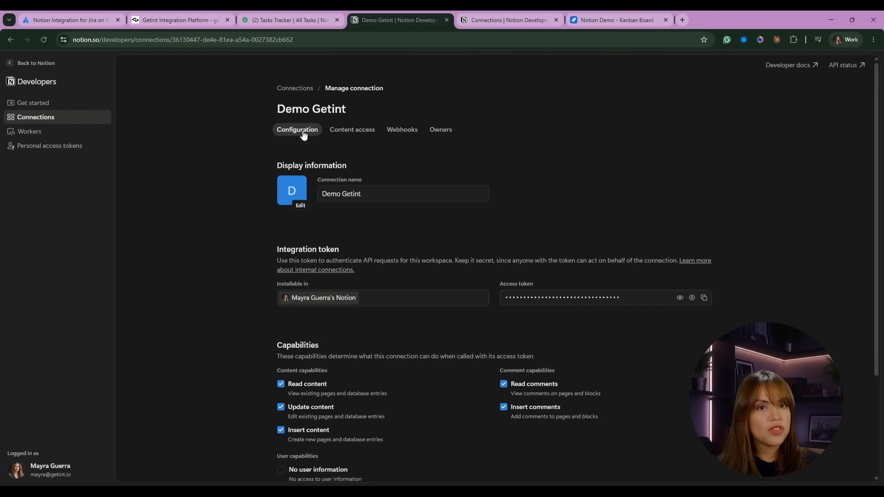
scroll(301, 134, "down", 3)
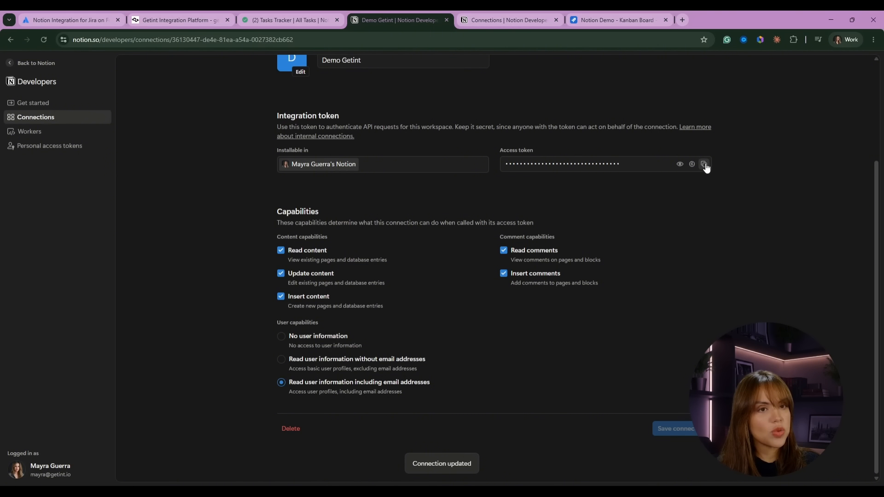
left_click(704, 165)
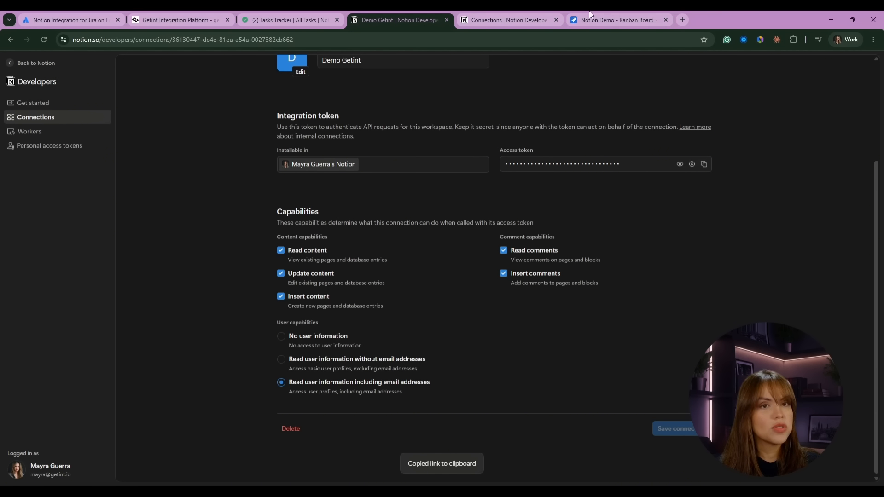
Switch to Getint, paste the access token into the API Token field, name the connection "A demo notion" and add it.
left_click(189, 19)
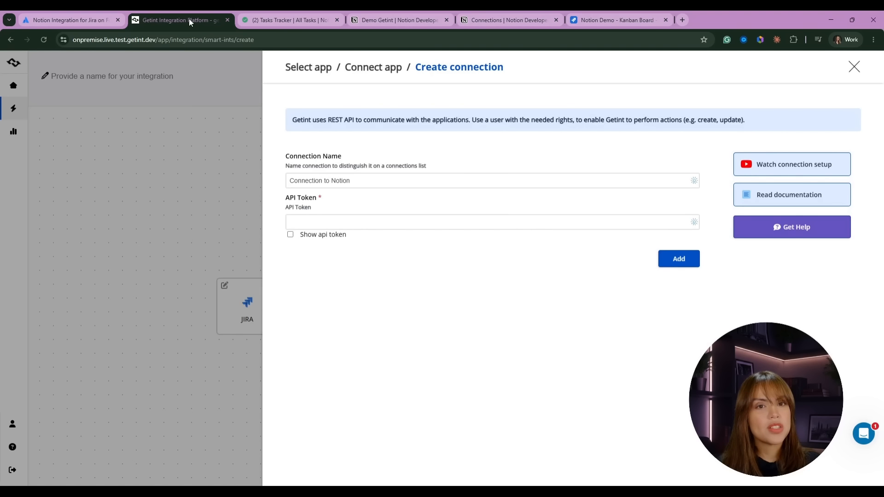
left_click(341, 223)
key("ctrl+v")
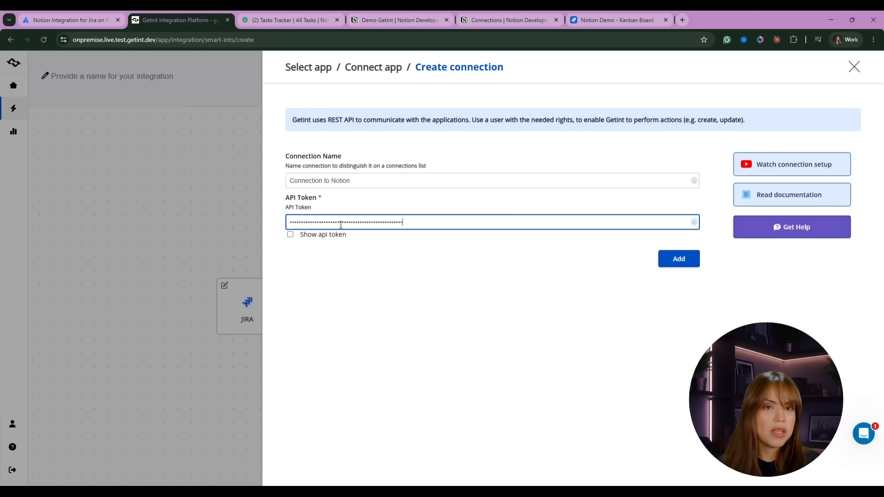
left_click(367, 181)
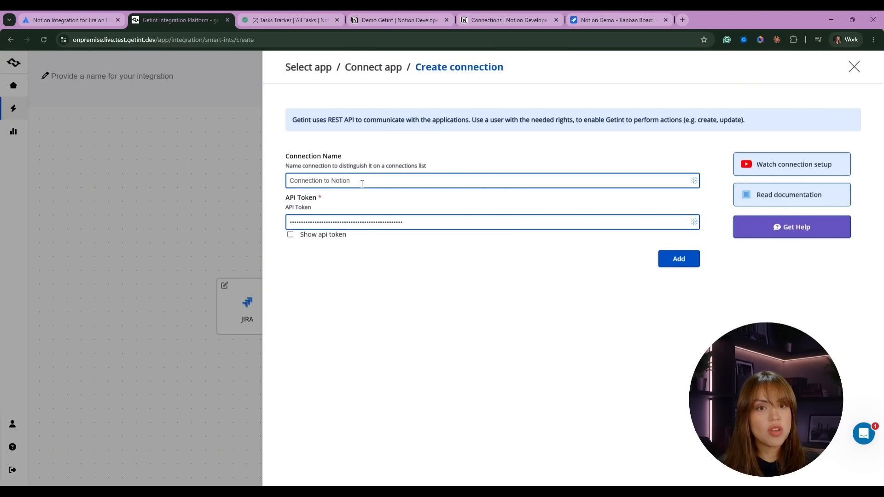
triple_click(367, 180)
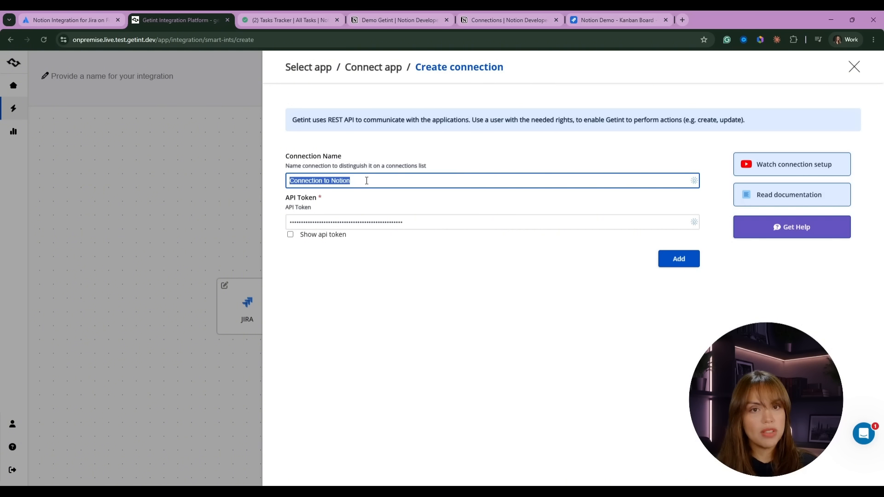
type("A demo notion")
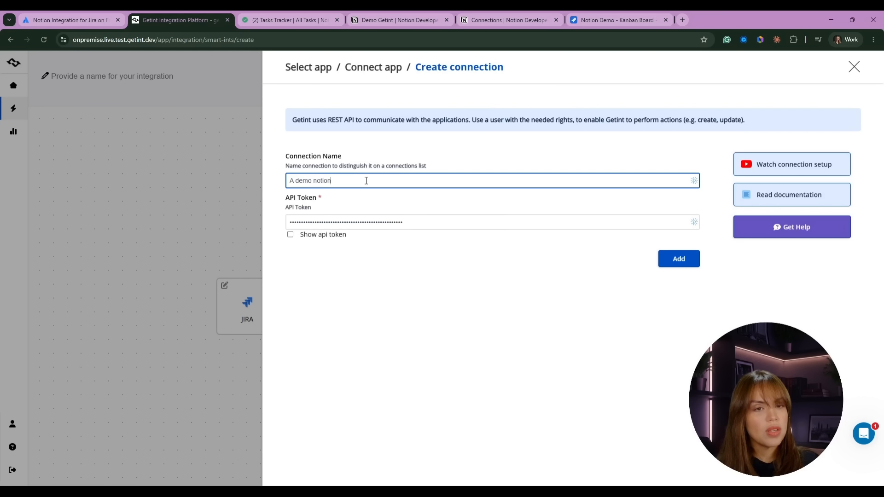
left_click(688, 261)
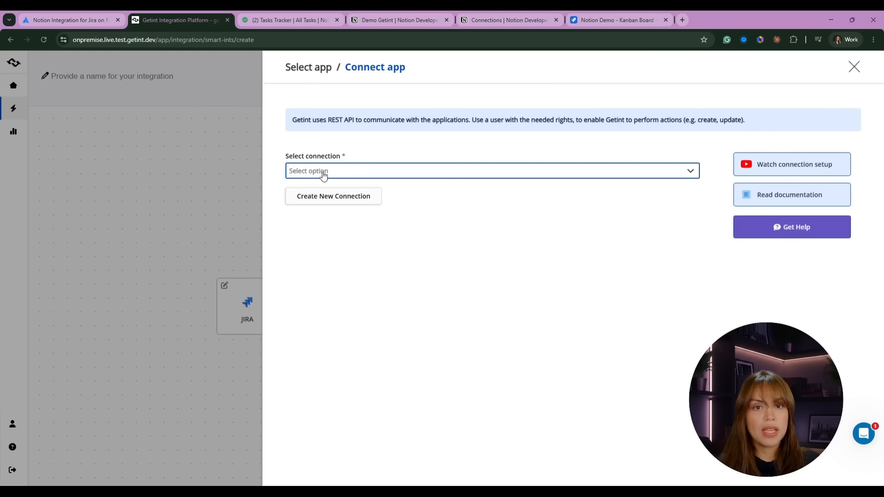
Connect Notion to the integration using the "A demo notion" connection and the "Tasks Tracker" database.
left_click(322, 171)
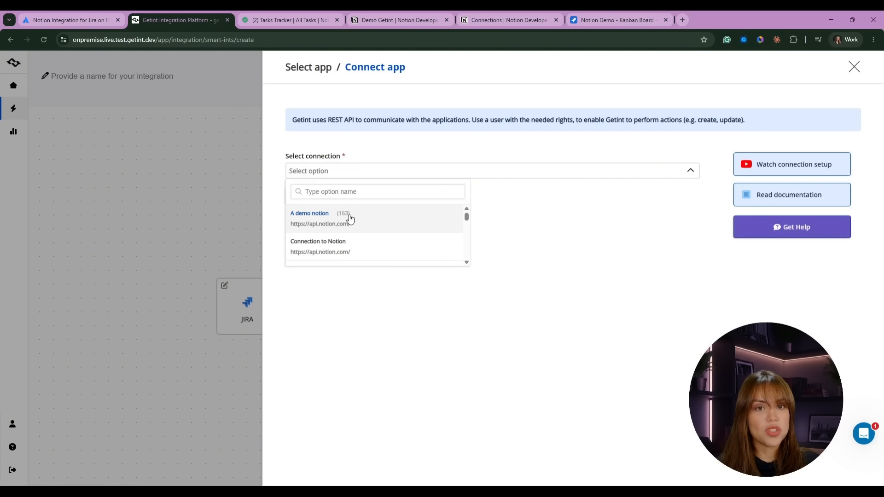
left_click(346, 217)
left_click(309, 181)
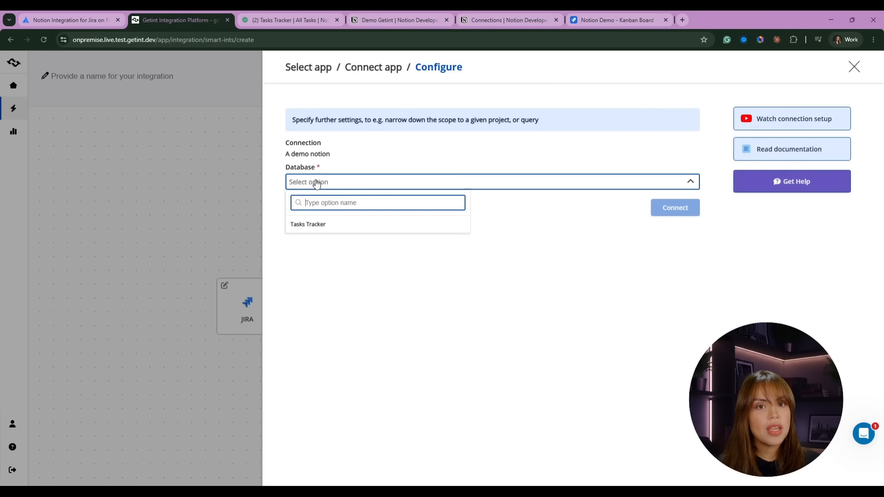
left_click(309, 226)
left_click(686, 213)
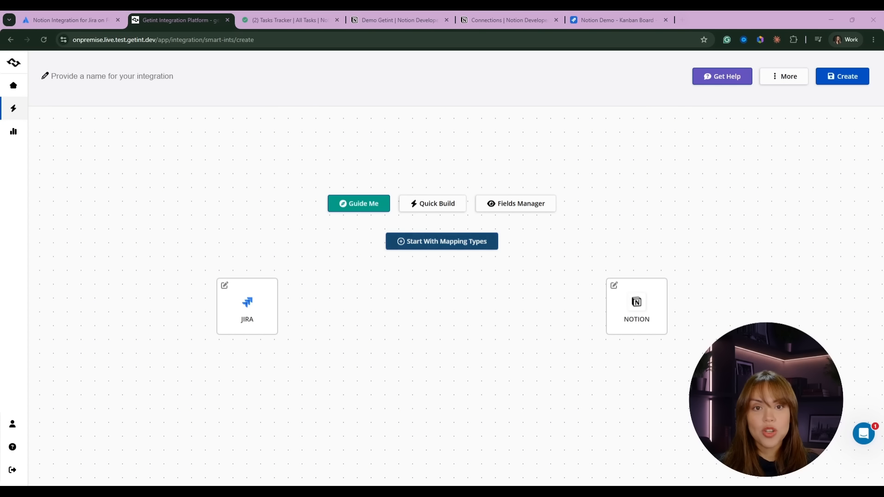
left_click(420, 242)
left_click(338, 219)
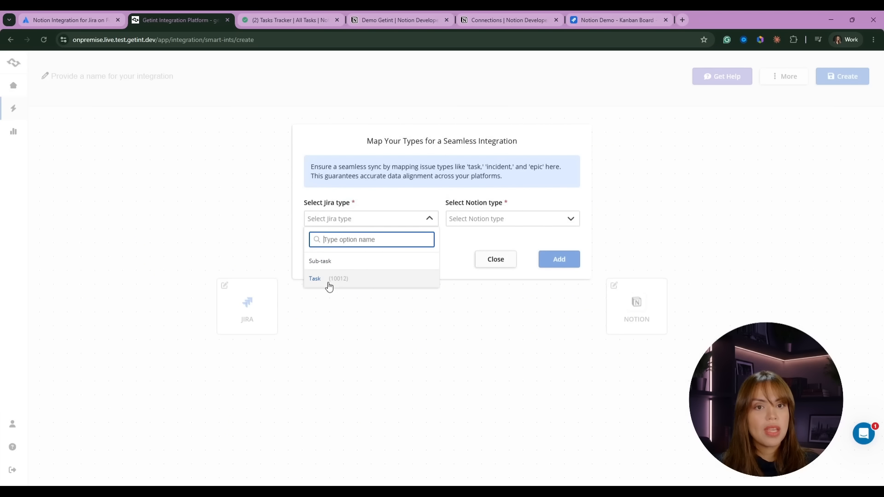
left_click(546, 219)
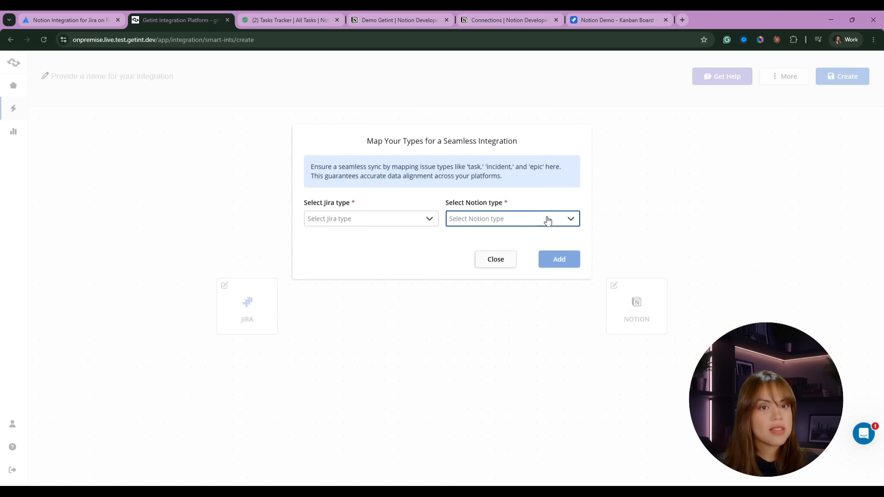
left_click(361, 276)
left_click(495, 259)
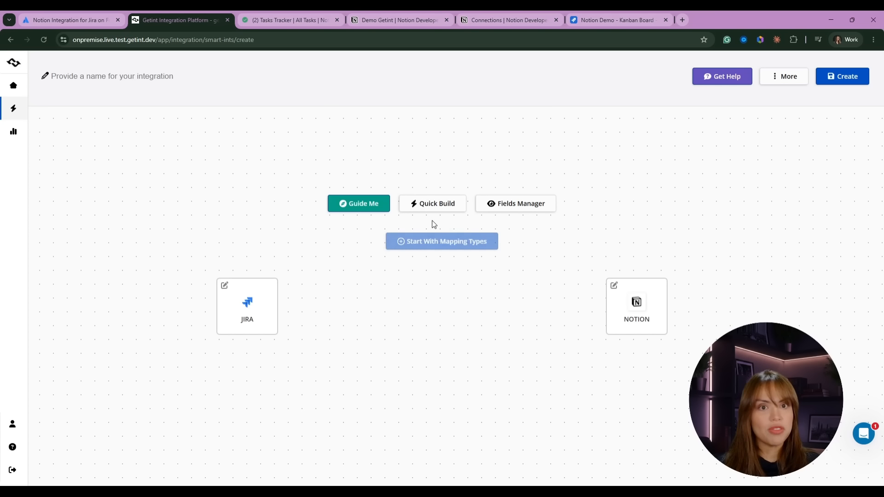
Generate the Task mappings with Quick Build, set Title (Summary) and Task name to sync bidirectionally, and apply the result.
left_click(440, 206)
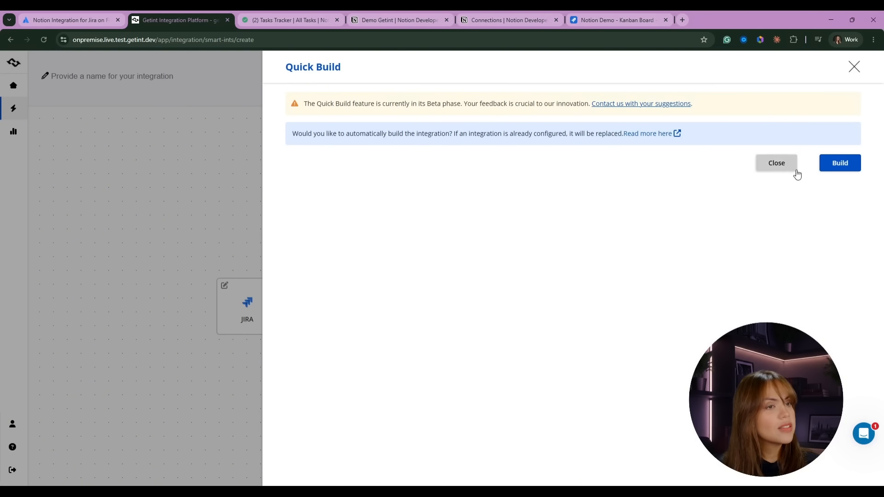
left_click(840, 163)
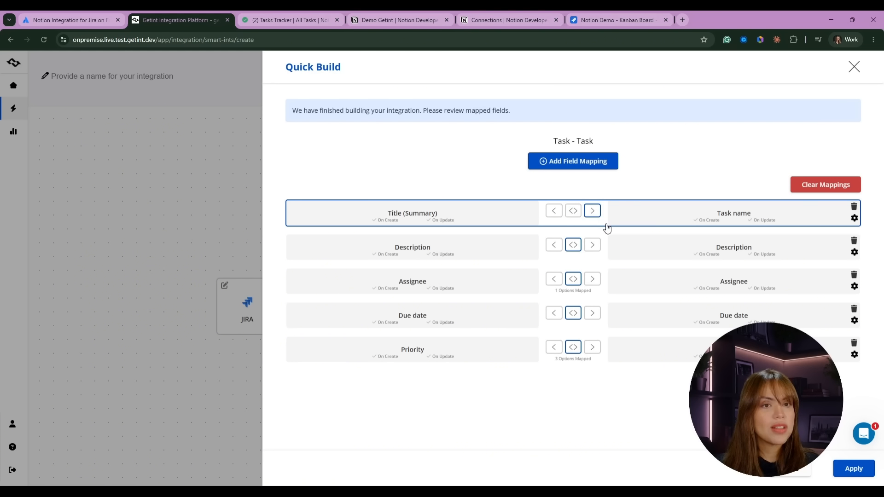
left_click(554, 212)
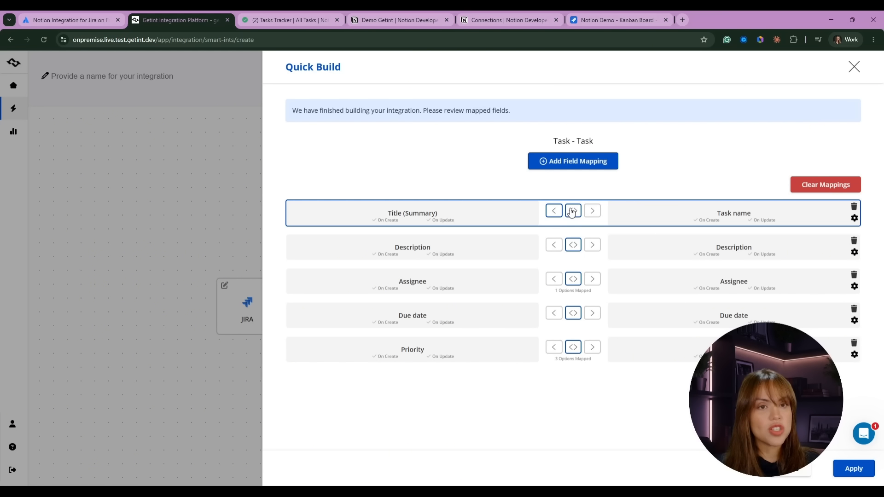
left_click(593, 210)
left_click(574, 211)
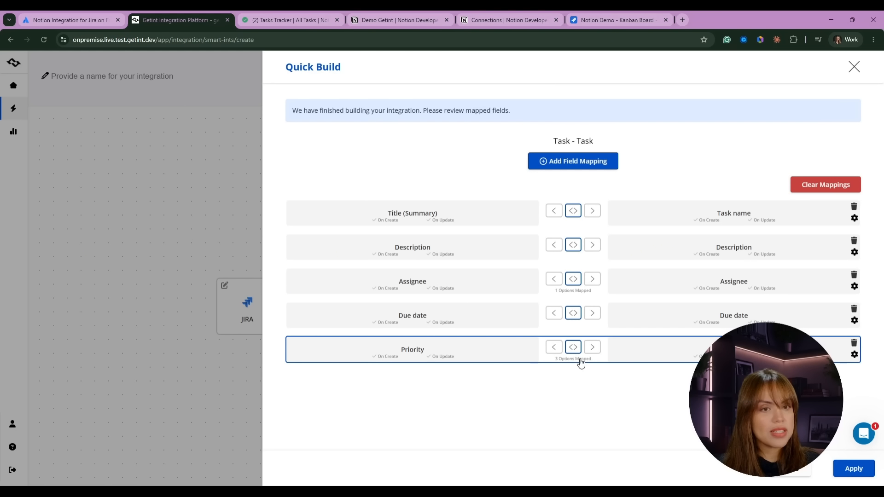
left_click(850, 469)
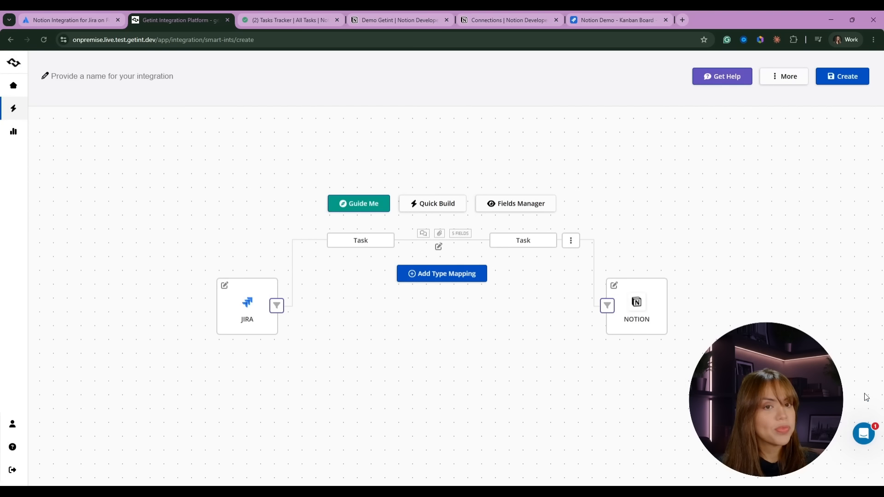
Open the Task–Task type mapping and set the Title (Summary) field mapping to sync in both directions.
left_click(374, 244)
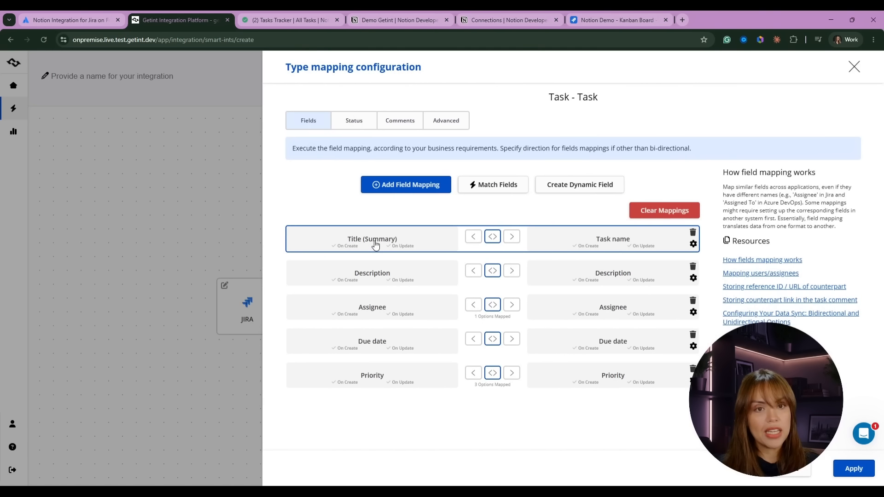
left_click(511, 237)
left_click(497, 238)
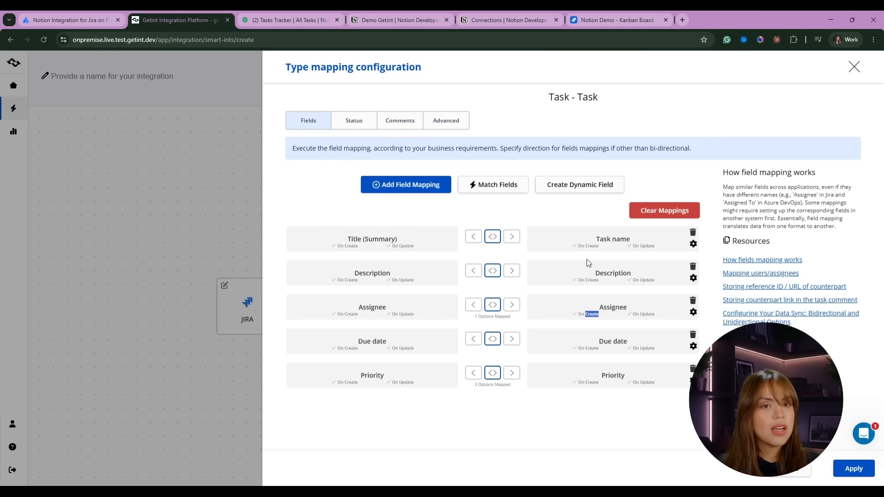
Review the Priority field's mapped options, trying one-way sync for Medium and High before restoring both directions and closing the configuration.
left_click(541, 380)
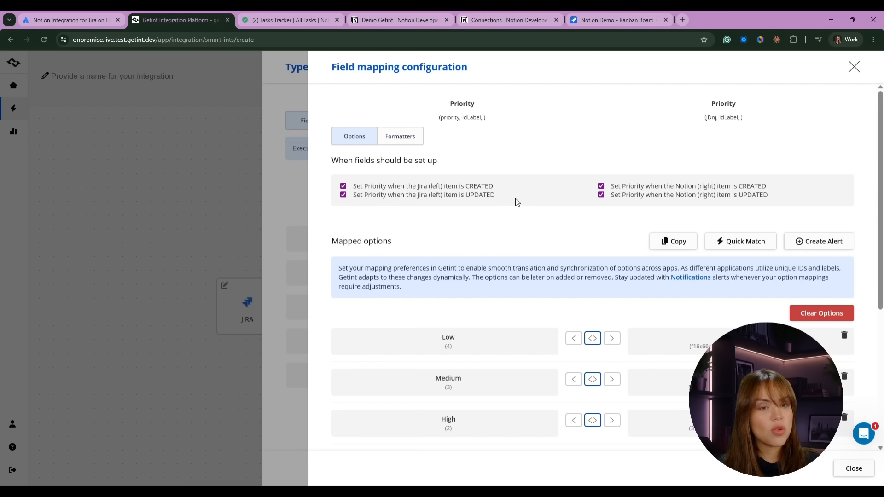
scroll(516, 202, "down", 2)
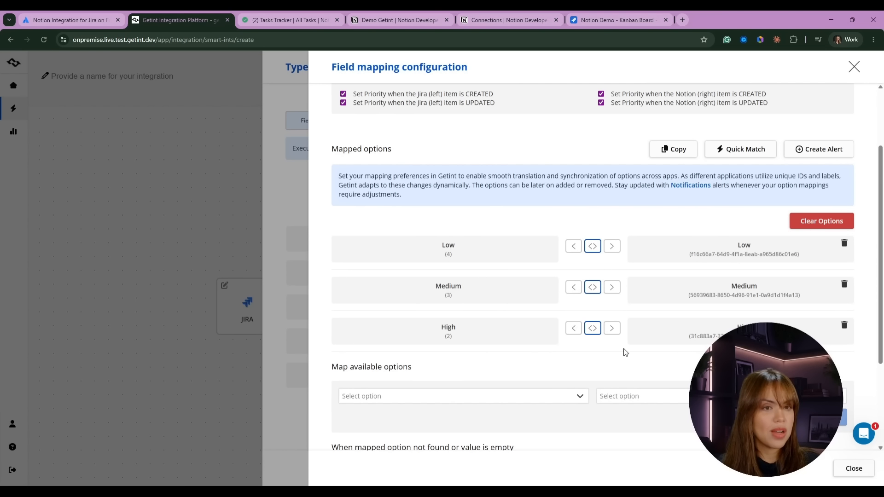
left_click(611, 328)
left_click(592, 328)
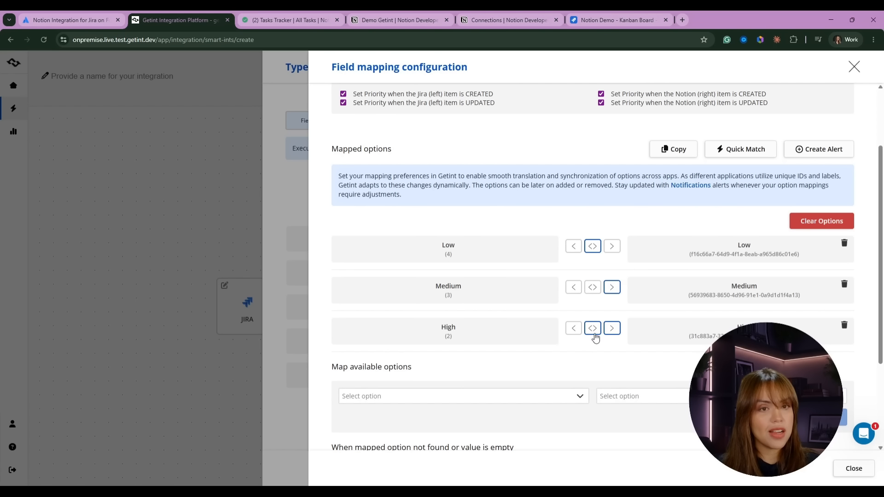
scroll(624, 285, "up", 2)
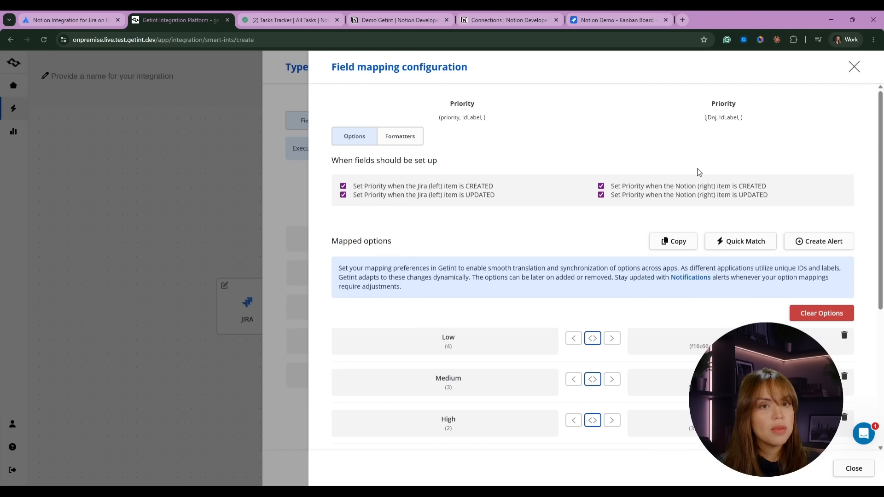
left_click(303, 201)
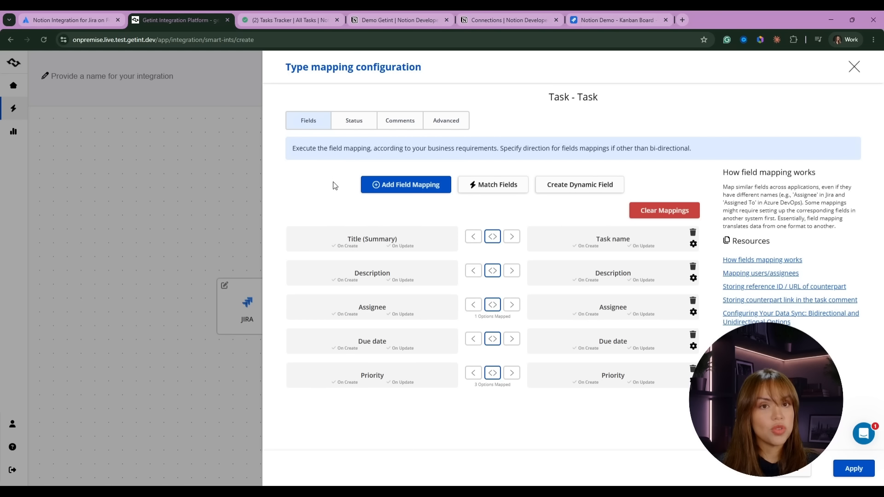
In the Task–Task status mapping, map the Jira status To Do to the Notion status Not started.
left_click(367, 122)
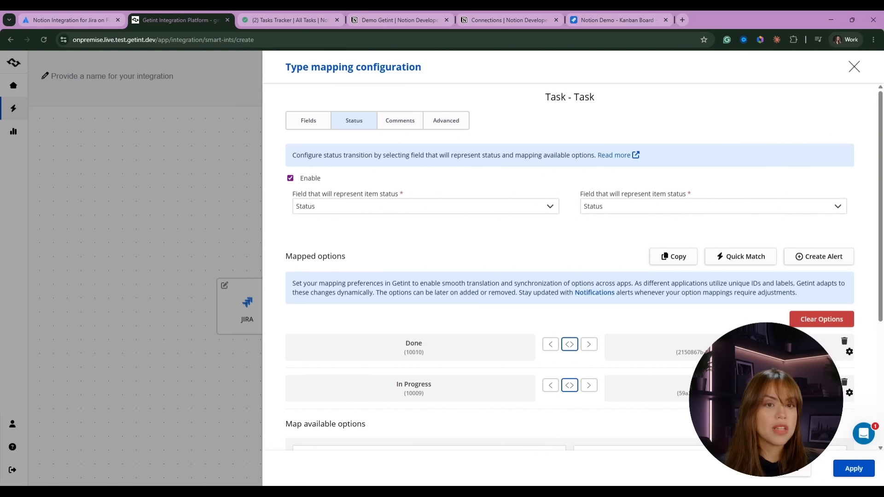
scroll(569, 272, "down", 3)
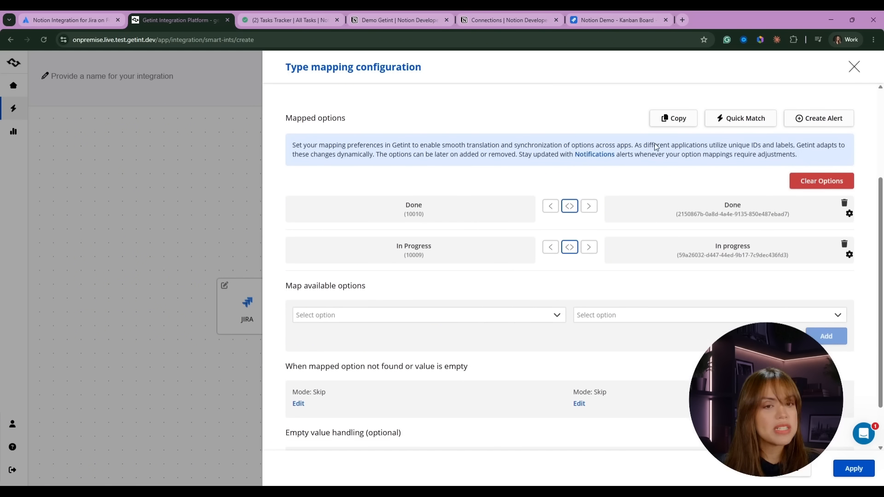
left_click(437, 316)
left_click(350, 357)
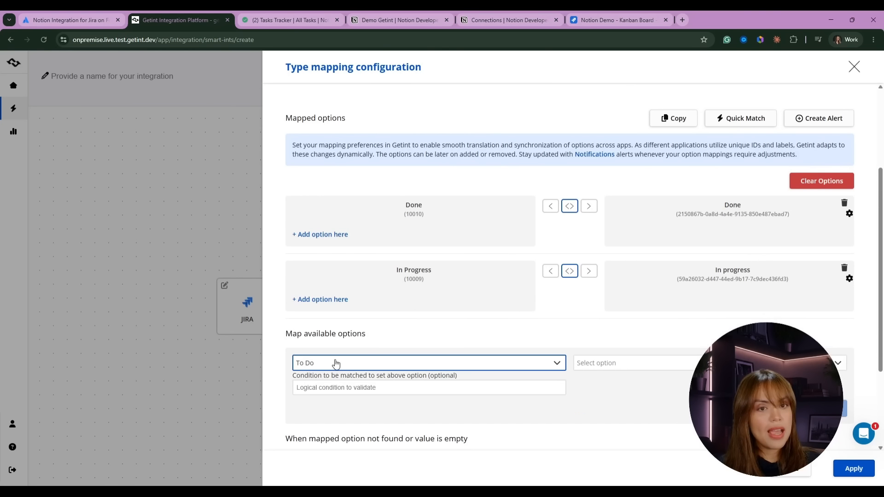
left_click(673, 361)
left_click(606, 410)
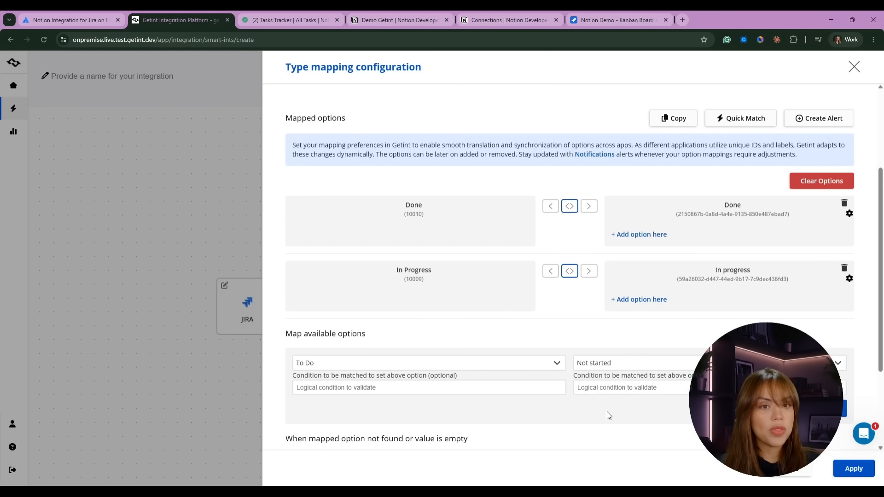
scroll(570, 294, "down", 3)
left_click(836, 283)
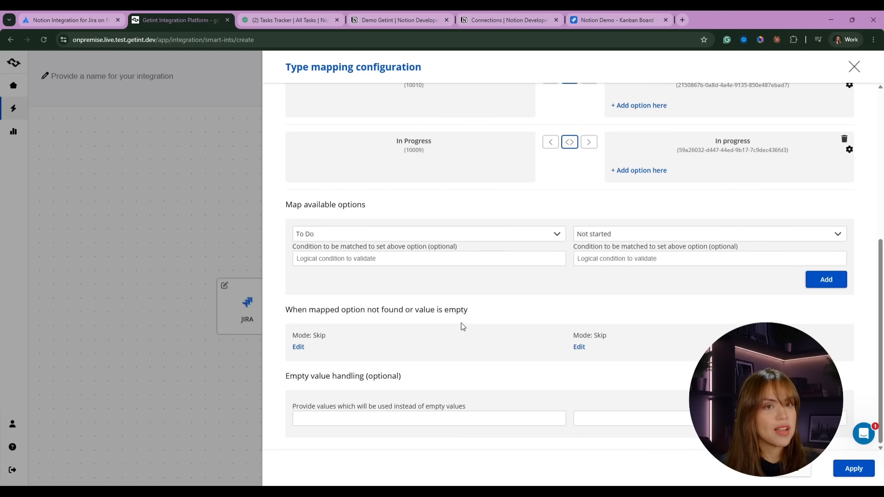
scroll(460, 324, "up", 3)
left_click(609, 399)
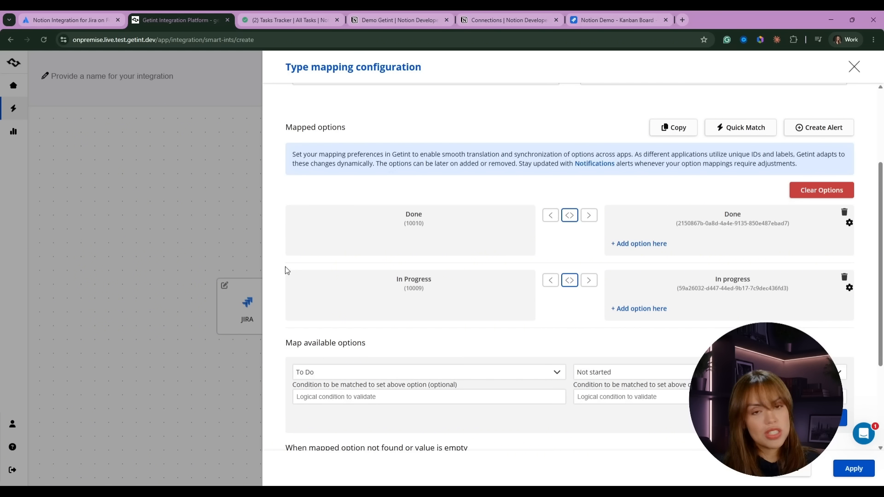
scroll(690, 346, "up", 1)
scroll(823, 322, "down", 3)
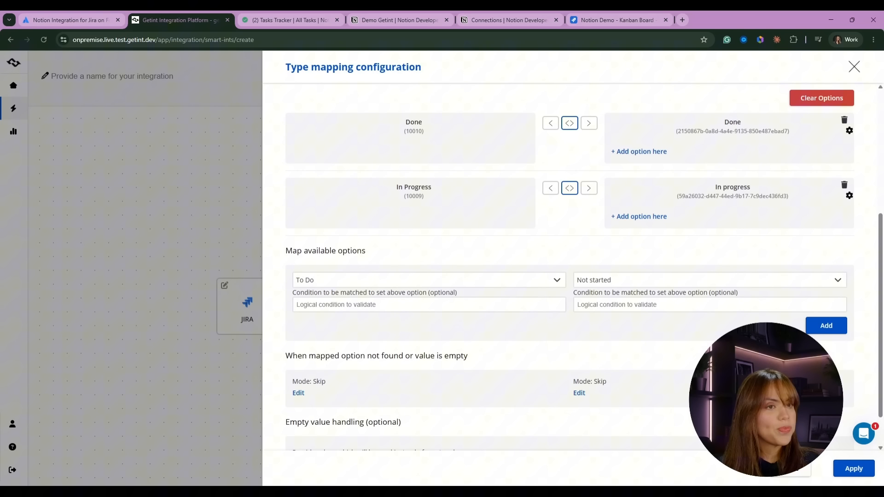
left_click(826, 326)
scroll(501, 414, "up", 2)
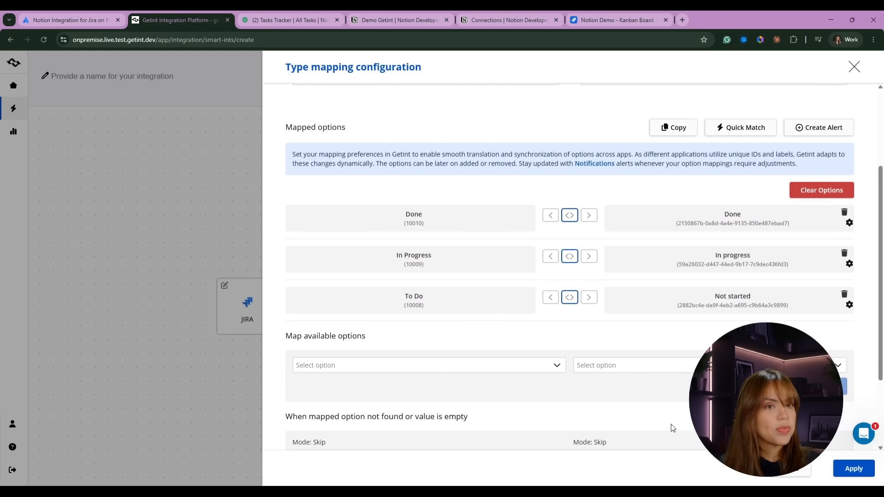
scroll(619, 383, "down", 2)
scroll(584, 375, "up", 5)
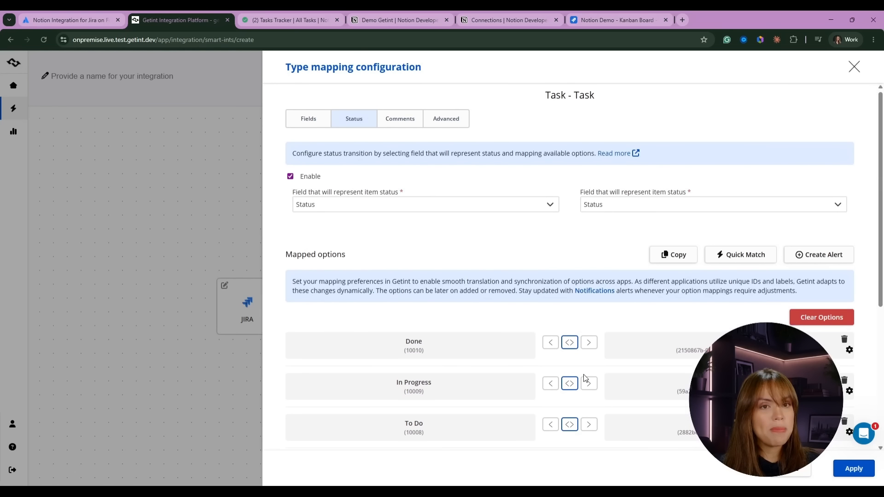
Examine the comment synchronization settings, including the sync direction choices and the filter modes, attributes and conditions for comments fetched from Jira.
left_click(407, 128)
scroll(438, 194, "down", 1)
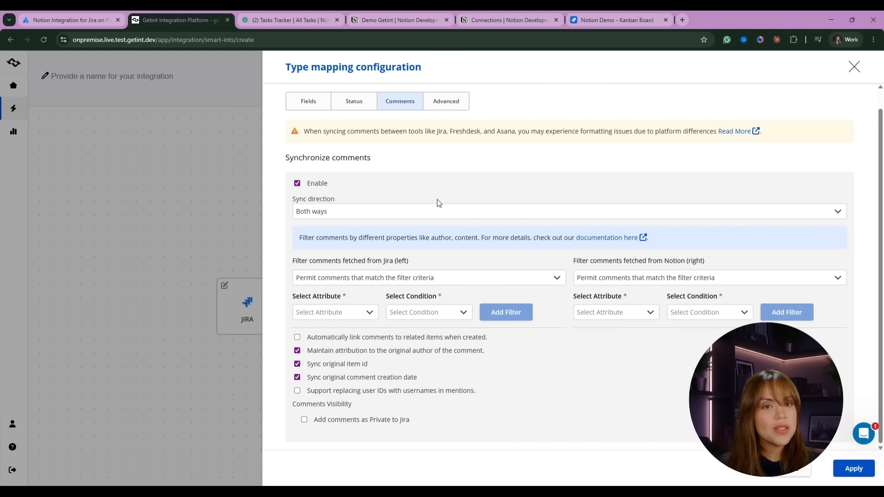
left_click(322, 214)
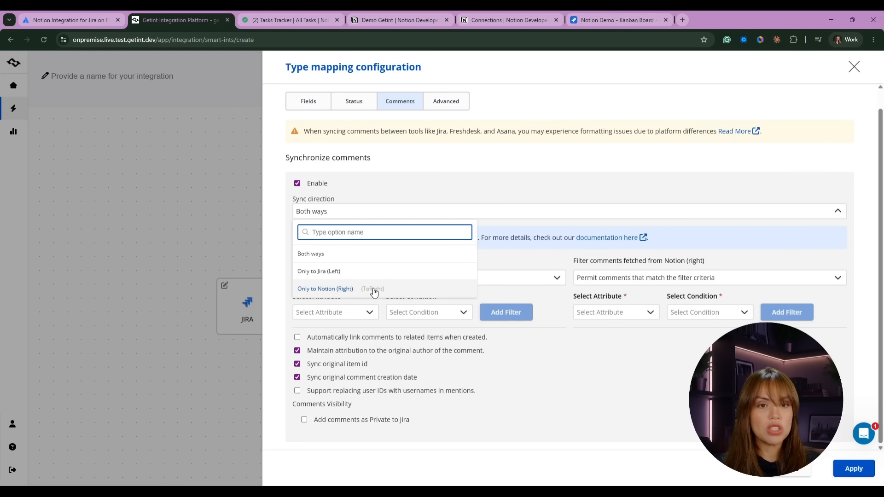
key("Escape")
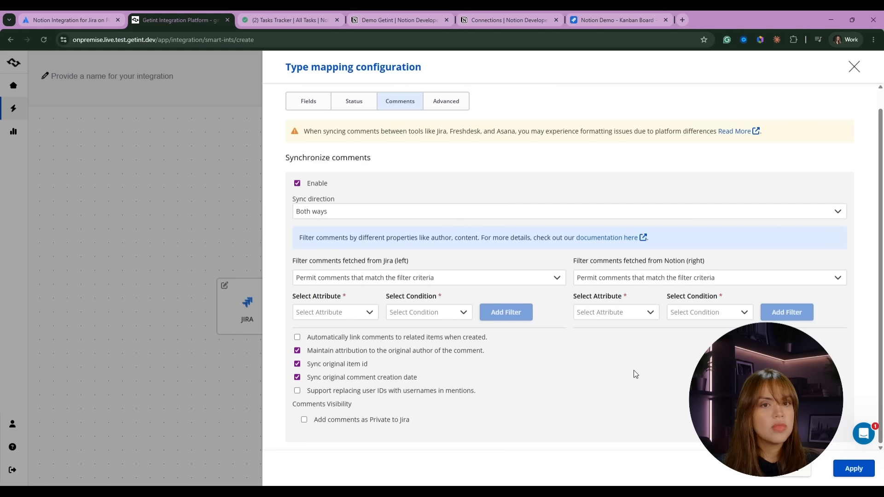
left_click(322, 279)
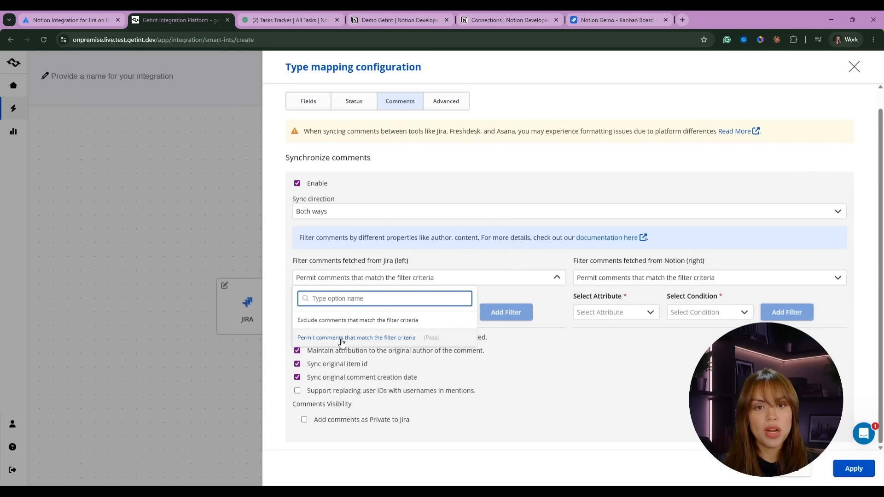
left_click(470, 343)
left_click(344, 314)
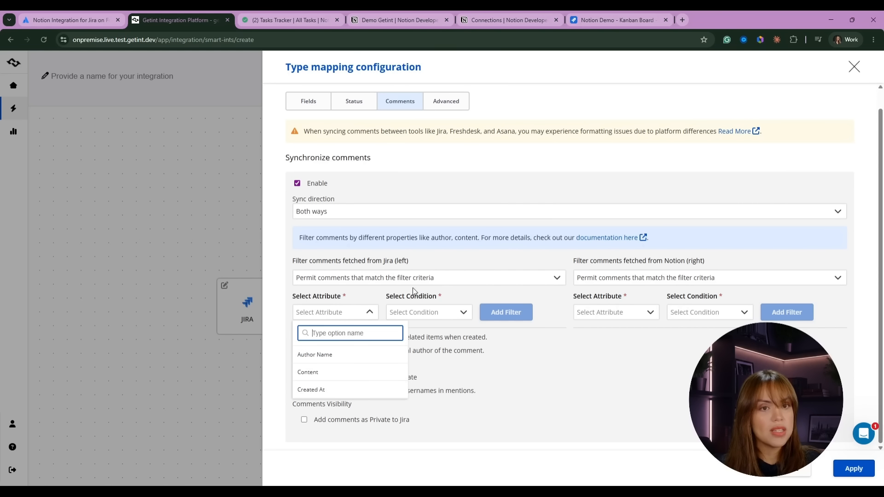
left_click(421, 312)
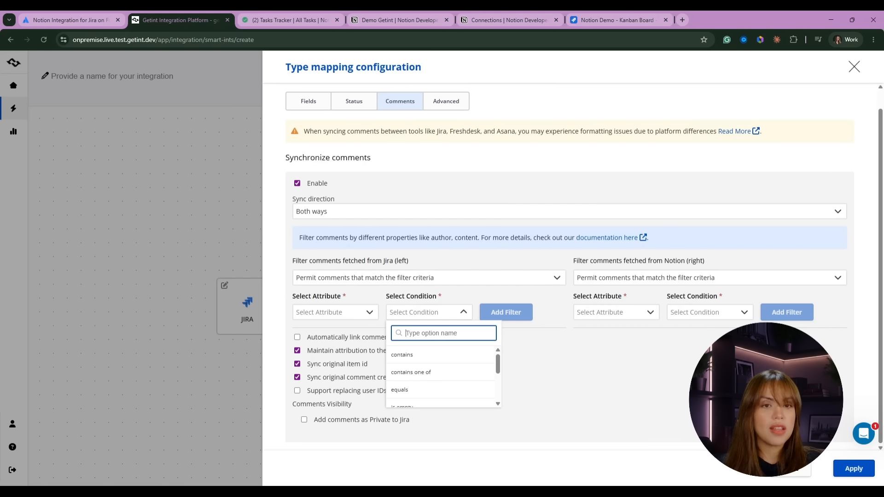
key("Escape")
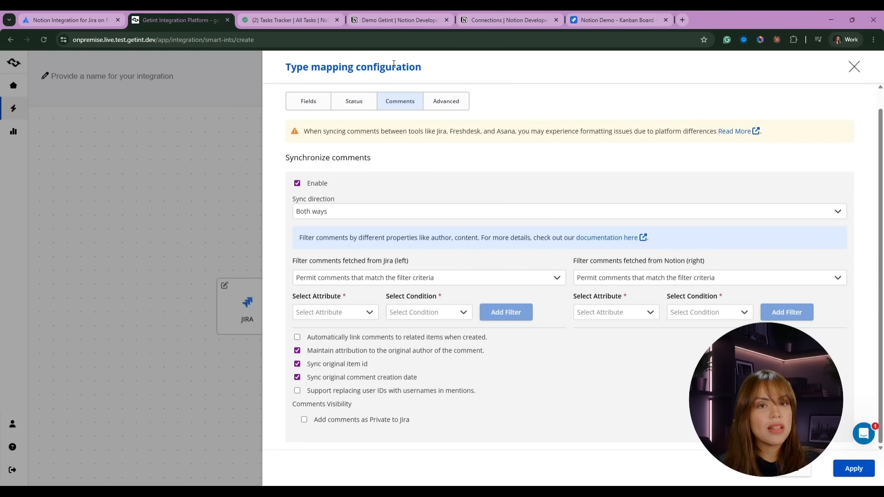
Apply the type mapping configuration and name the integration "Demo".
left_click(859, 472)
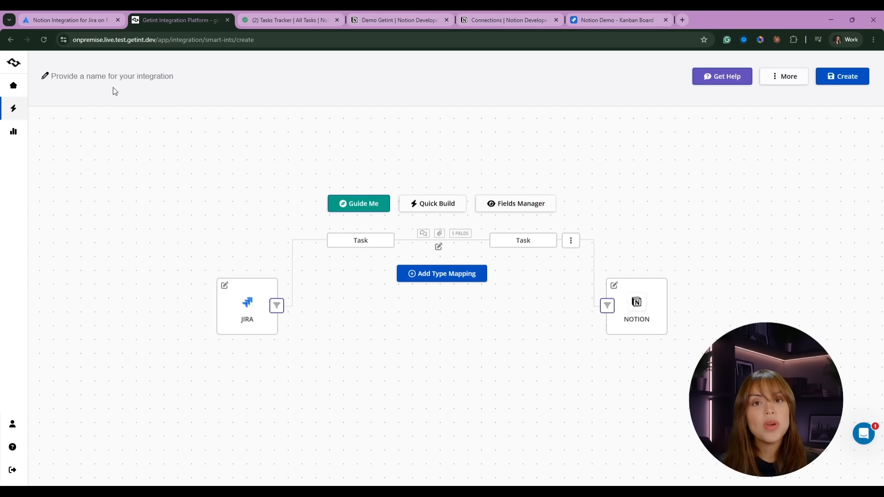
left_click(142, 80)
type("Demo")
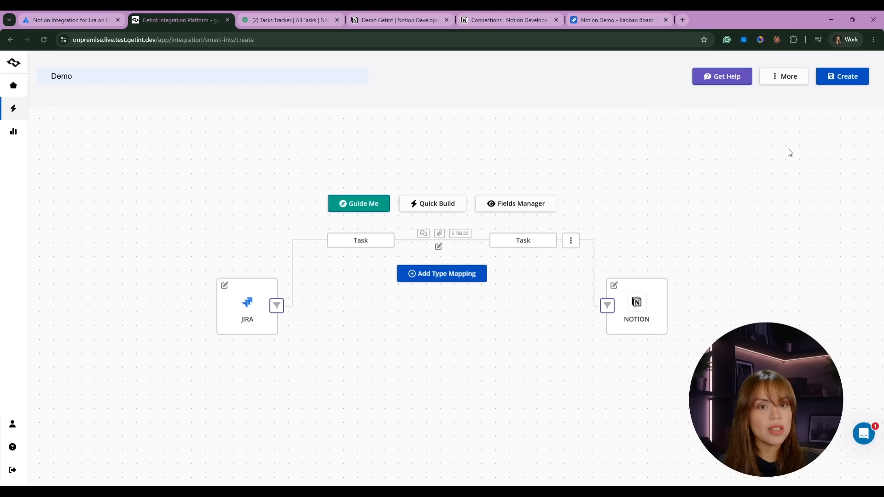
Draft a filter for all Jira items with Labels contains "sync", and close the filter settings without adding it.
left_click(277, 306)
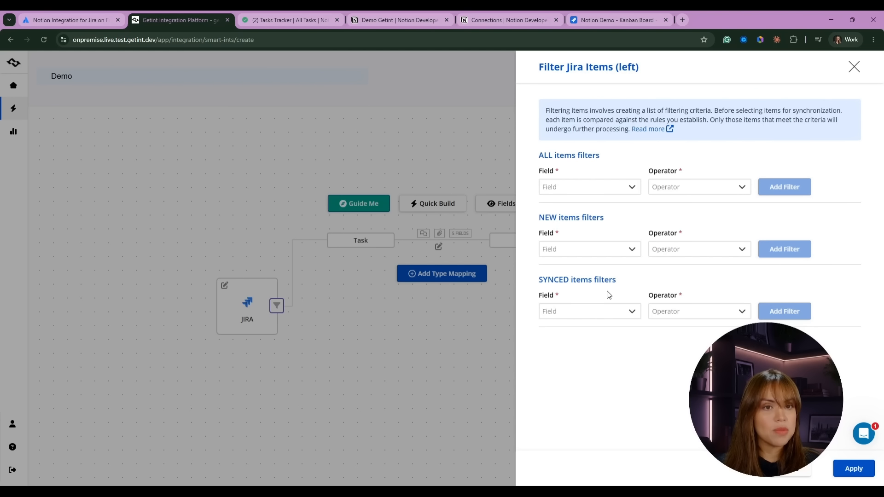
left_click(581, 189)
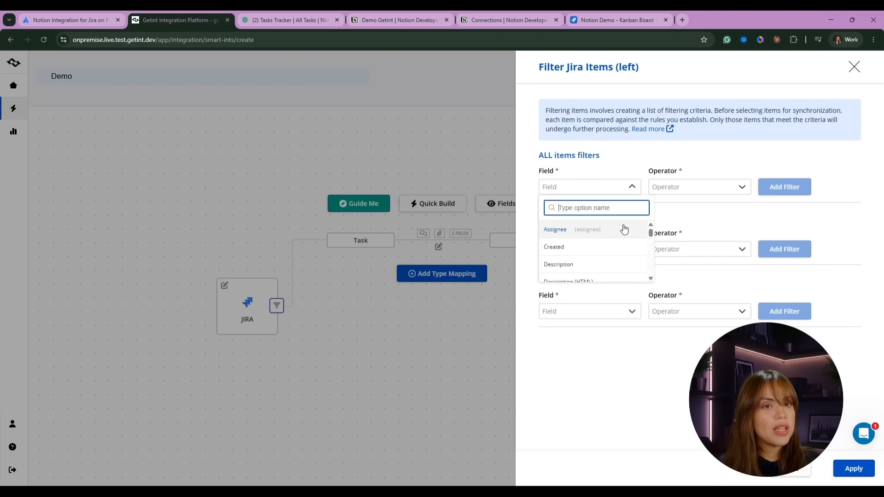
scroll(584, 239, "down", 3)
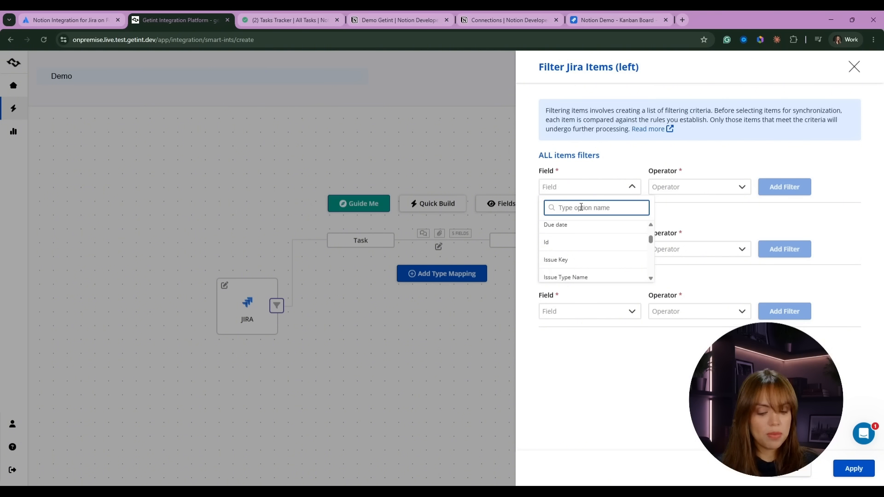
type("label")
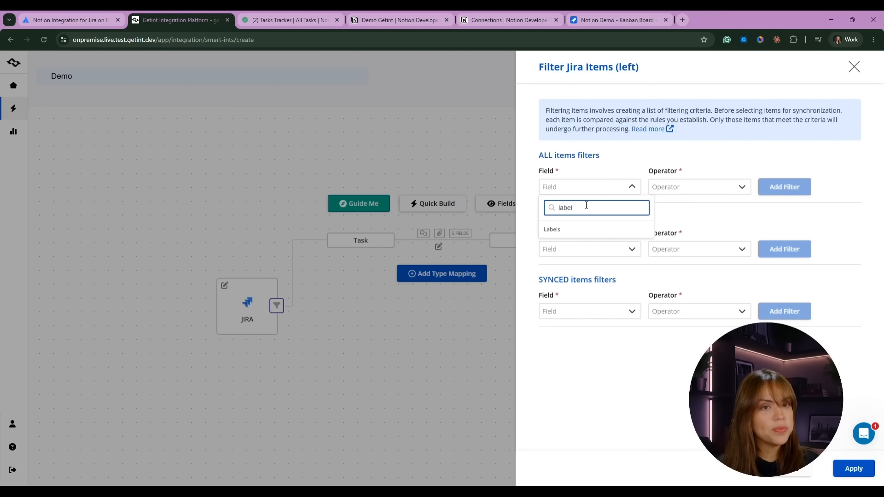
left_click(577, 230)
left_click(663, 187)
left_click(684, 236)
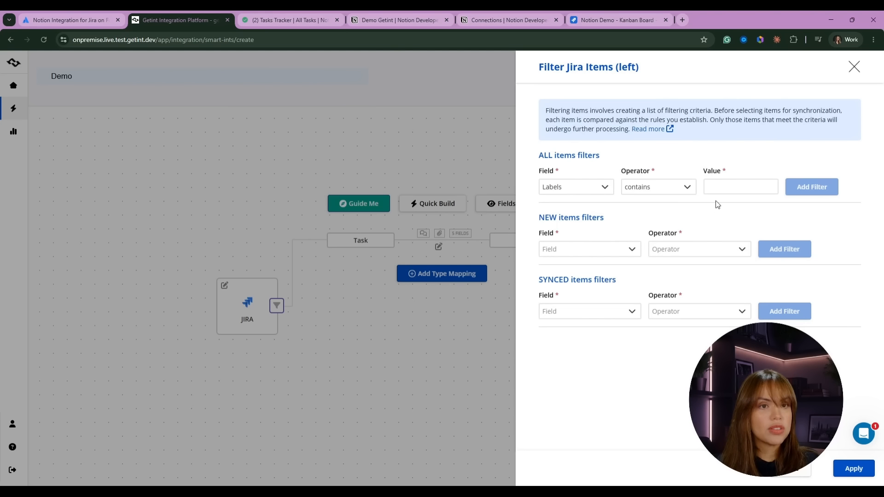
left_click(731, 188)
type("sync")
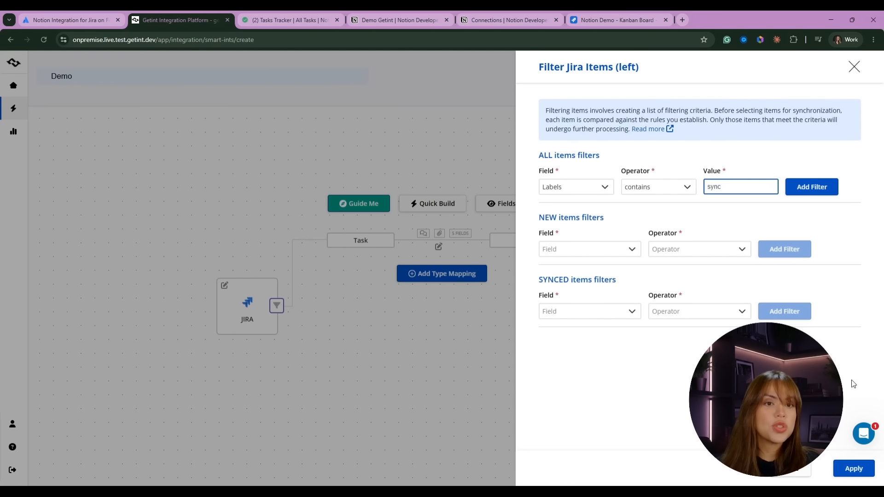
left_click(387, 319)
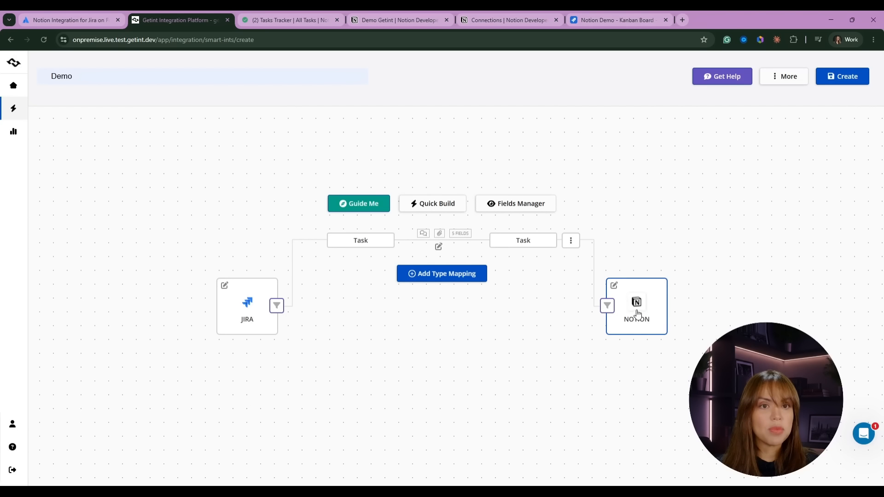
Look through the item filter options for Notion and close them without adding a filter.
left_click(609, 308)
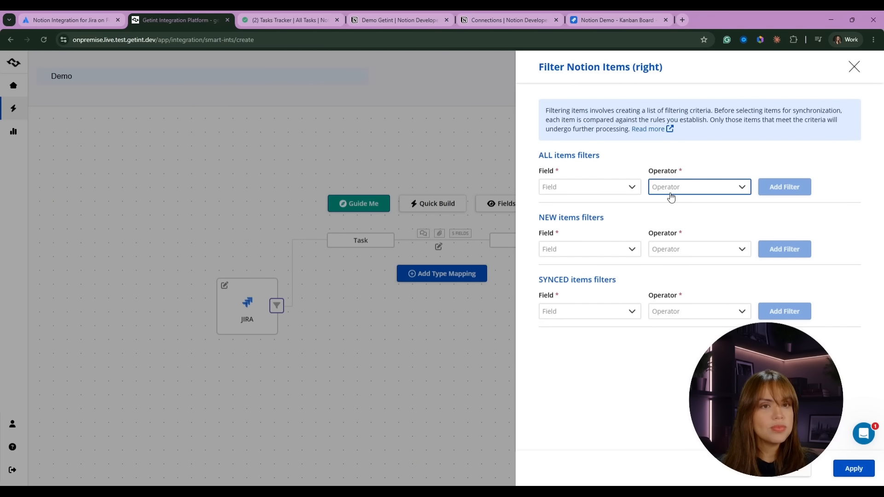
left_click(550, 188)
left_click(692, 187)
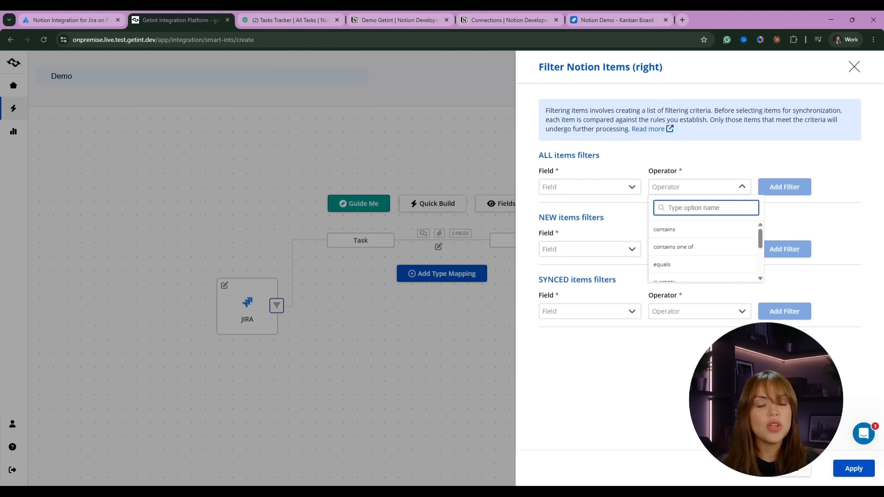
left_click(571, 392)
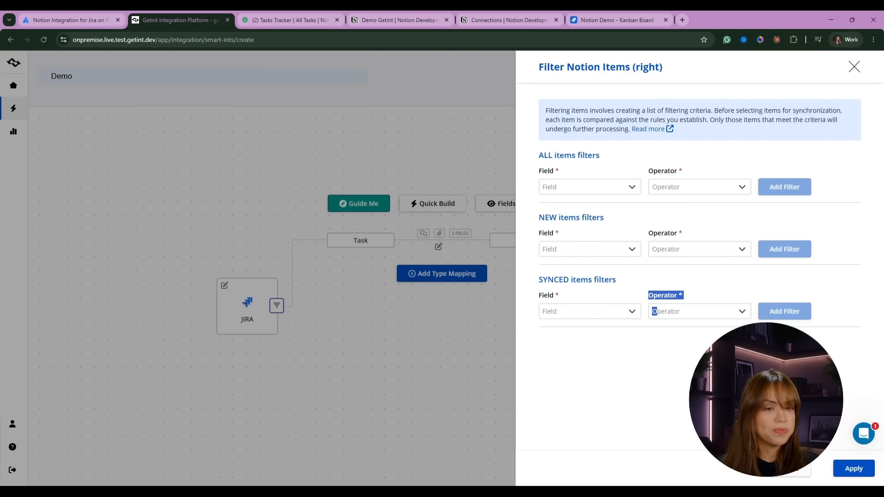
left_click(803, 470)
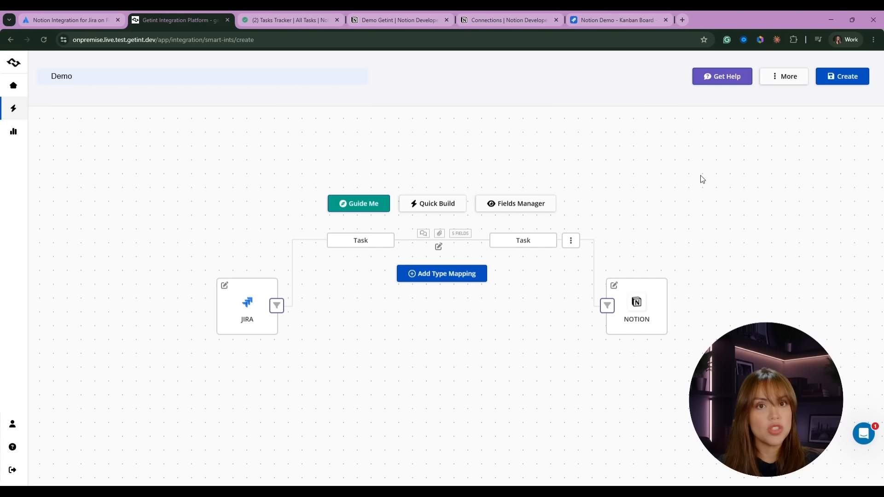
Create the Demo integration and refresh its list of latest runs.
left_click(850, 77)
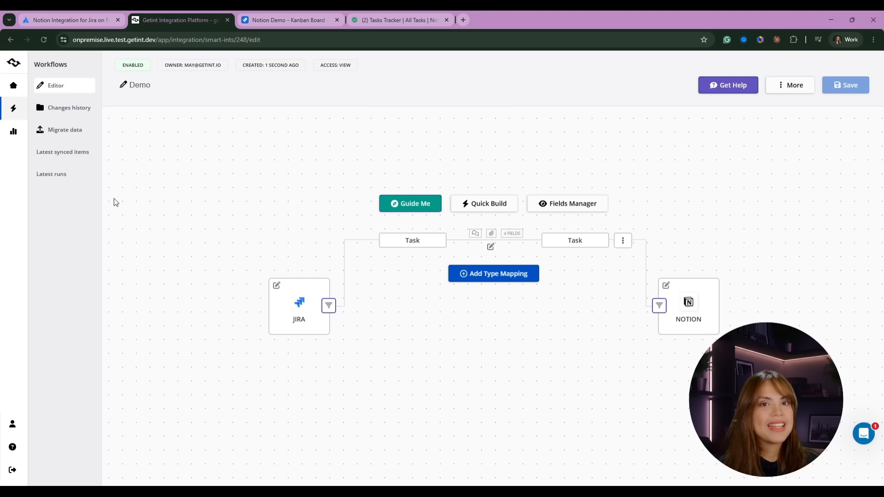
left_click(60, 177)
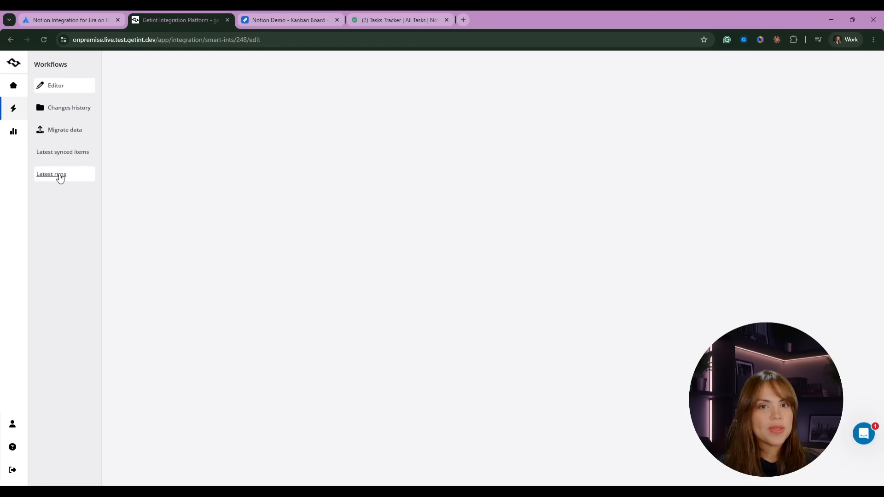
left_click(830, 88)
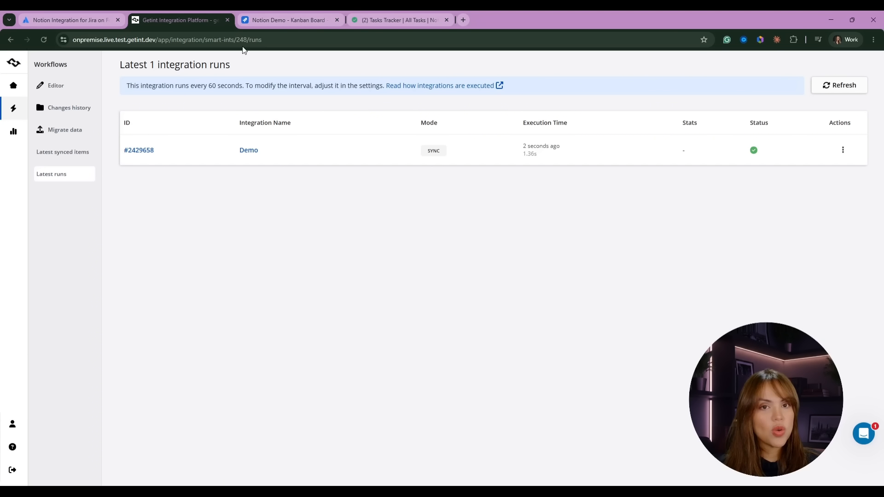
Switch to Jira and create a task in Notion Demo with summary "Testing the sync" and description "Testing the demo for notion".
left_click(272, 20)
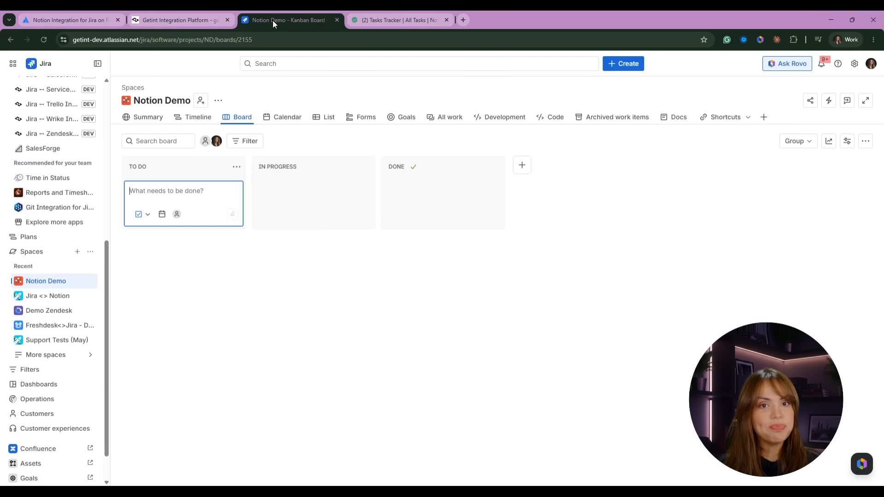
left_click(624, 64)
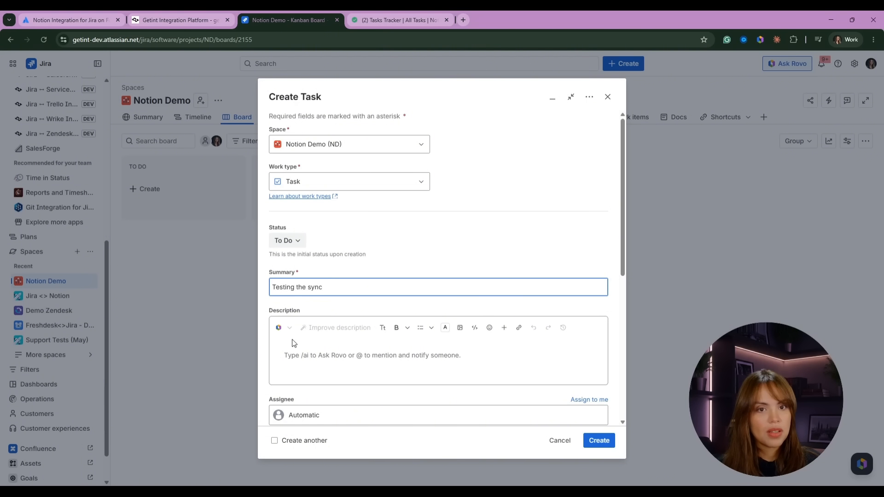
left_click(312, 361)
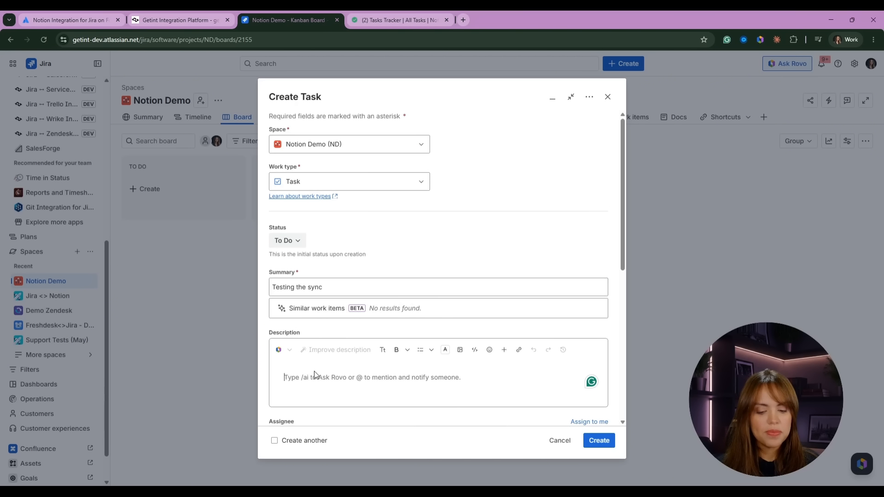
type("Testing th")
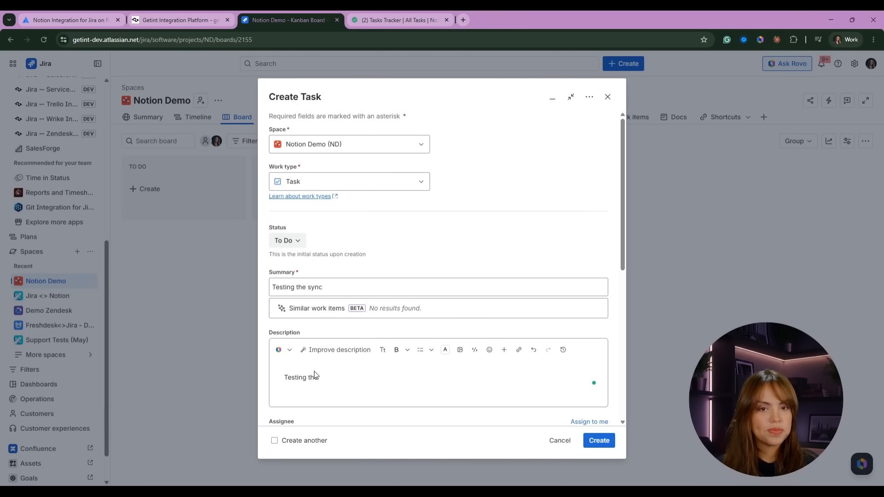
type("e demo")
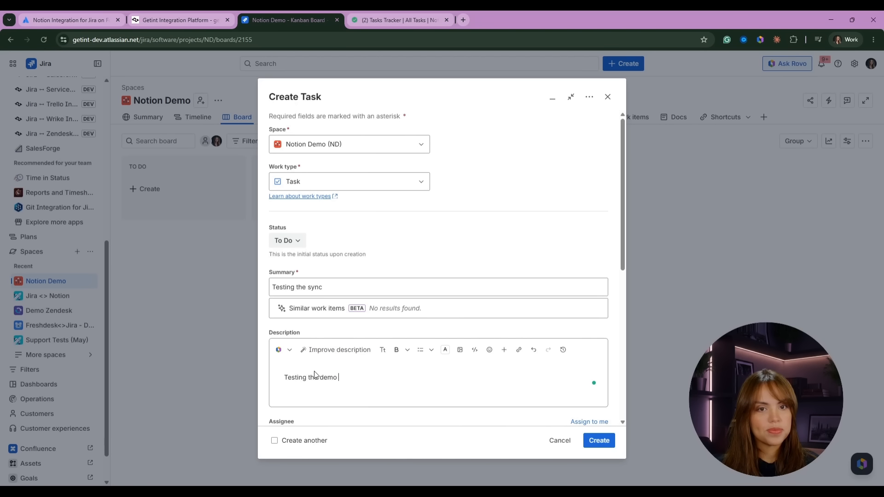
type(" for Notion")
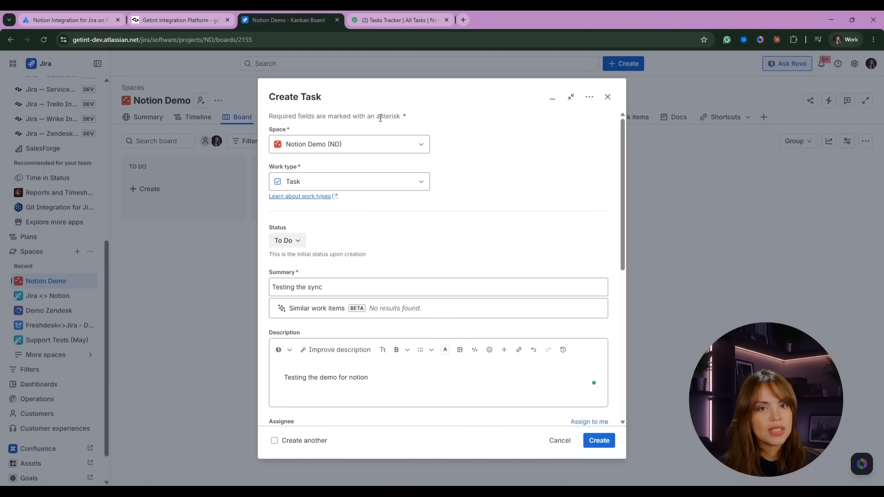
scroll(381, 118, "down", 10)
left_click(600, 441)
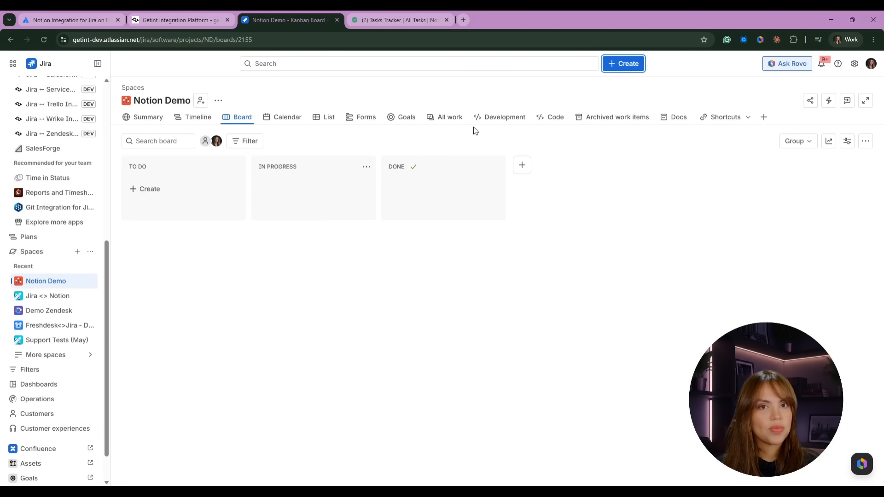
Switch back to Getint, refresh the Demo integration's latest runs and open the details of the newest run.
left_click(167, 20)
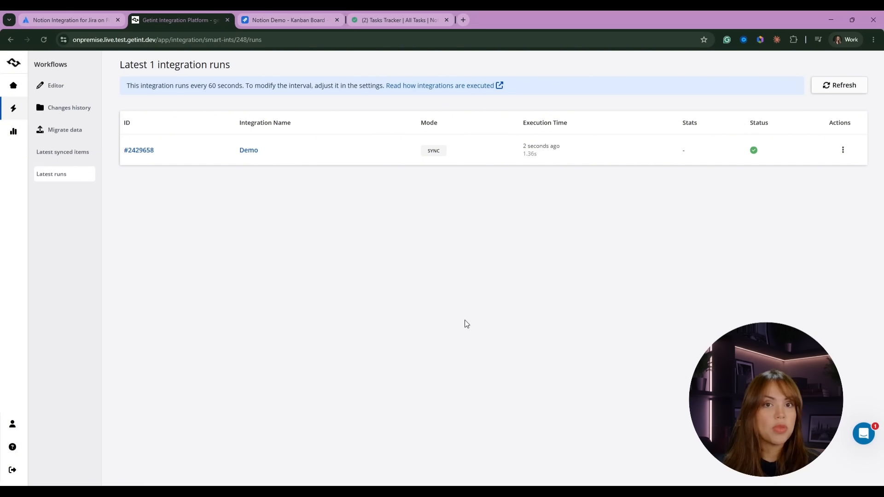
left_click(837, 85)
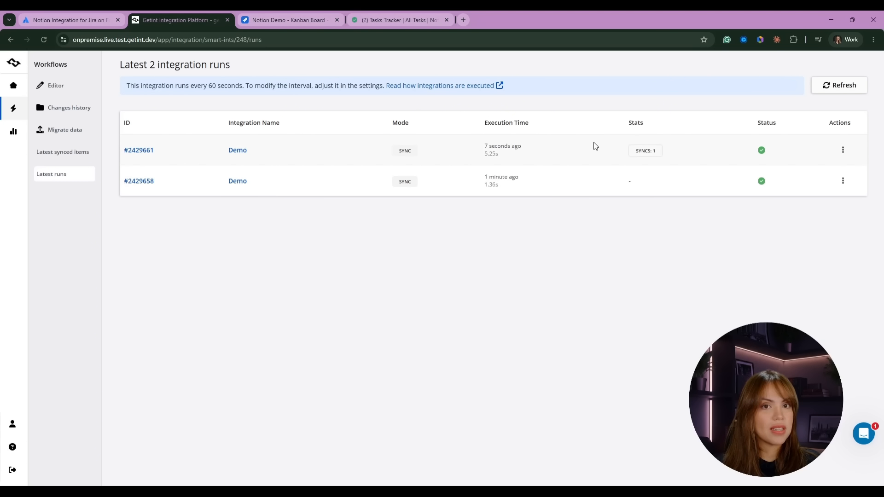
left_click(843, 150)
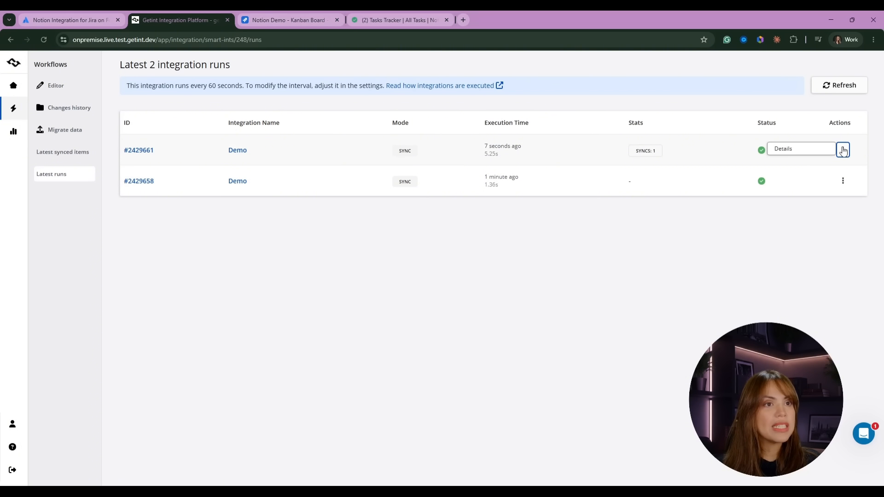
left_click(813, 150)
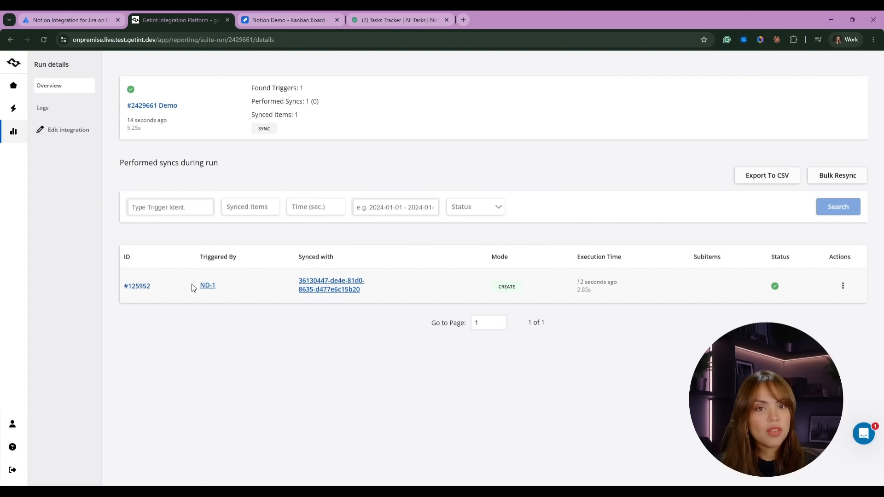
Review the item data of Jira item ND-1 and its synced Notion item, and open the linked Notion page.
left_click(219, 286)
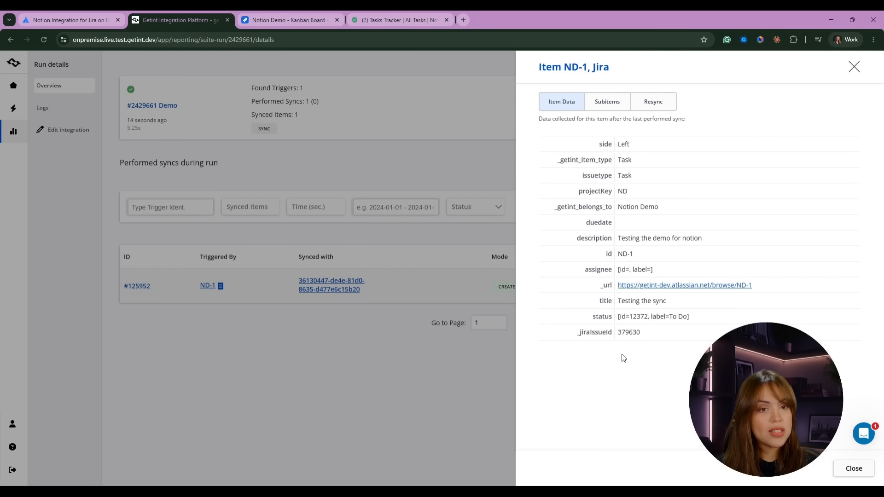
left_click(315, 294)
left_click(337, 288)
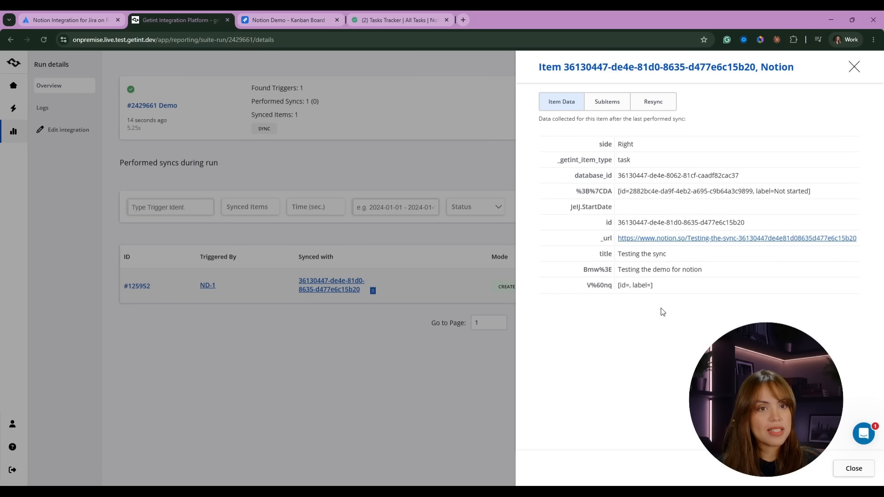
left_click(441, 318)
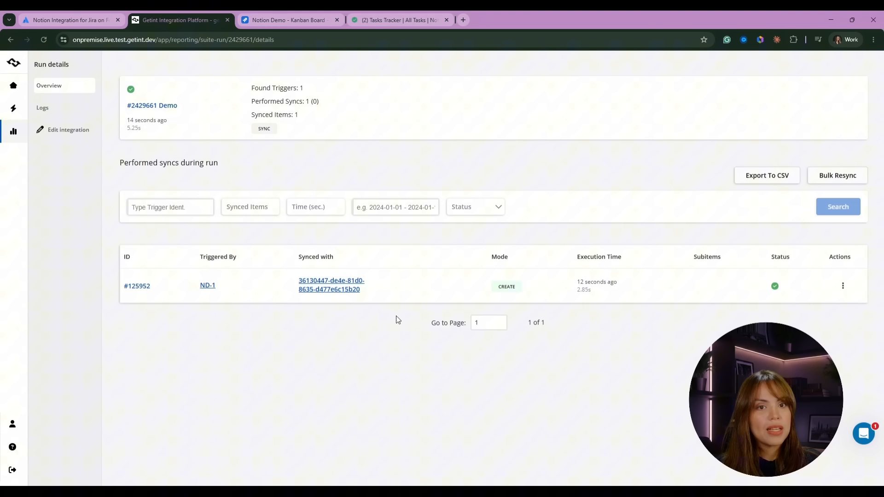
left_click(306, 284)
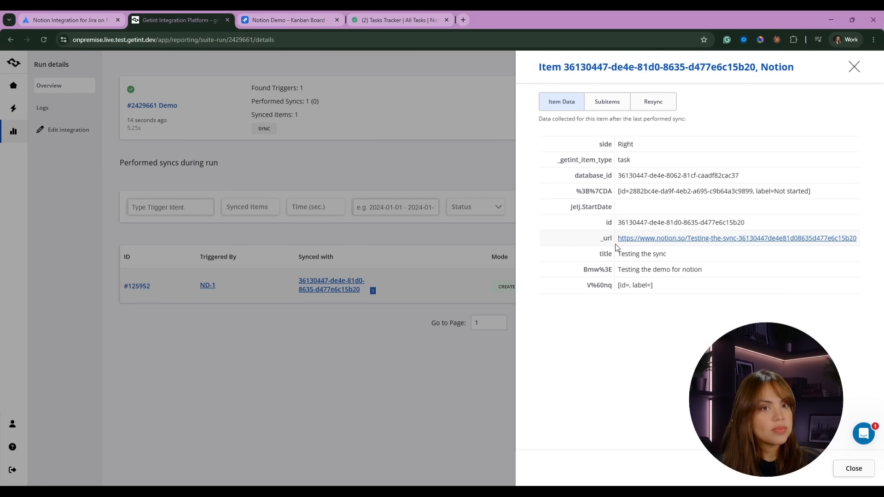
left_click(668, 238)
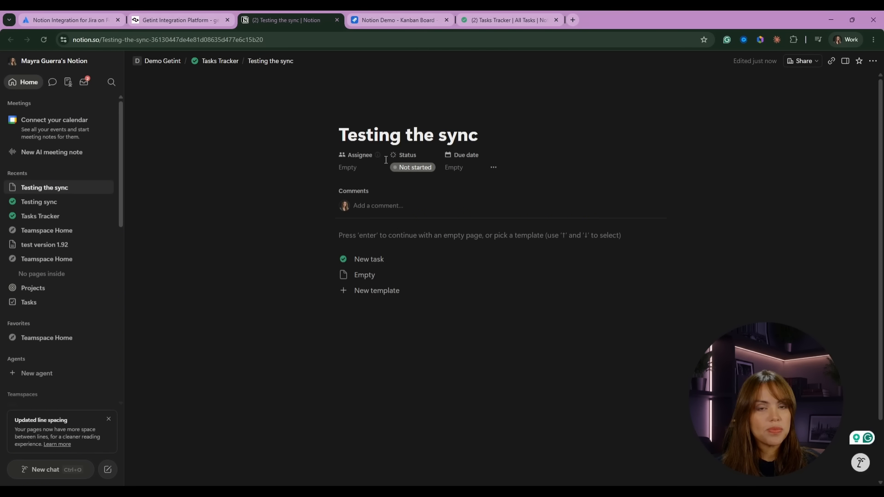
Set the Notion task's status to In progress and post the comment "Commenting from Notion".
left_click(412, 173)
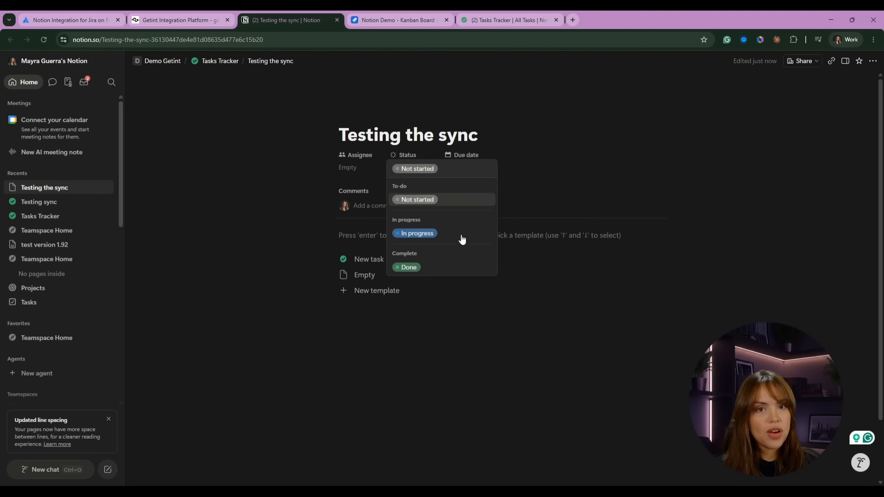
left_click(435, 235)
left_click(394, 208)
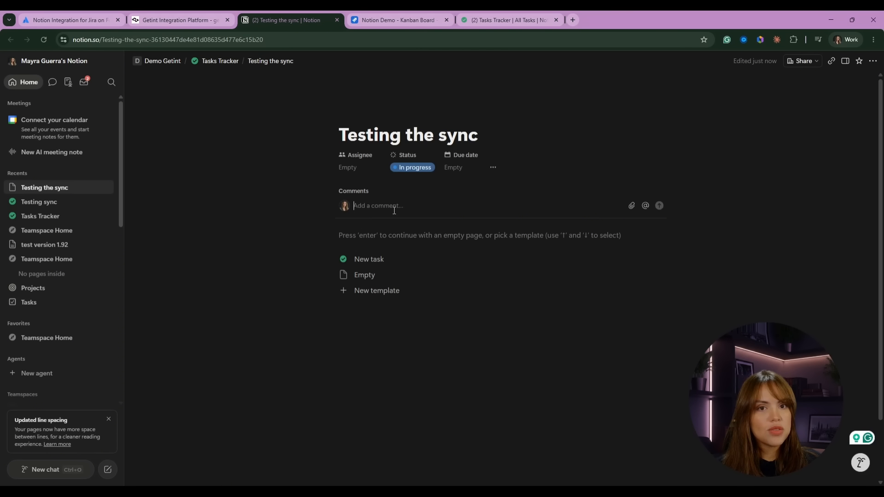
type("Commenting from Notion")
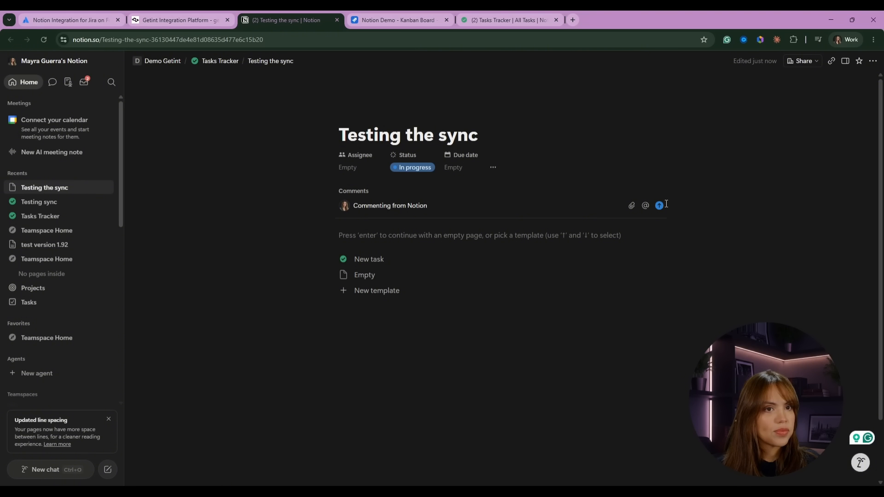
left_click(660, 205)
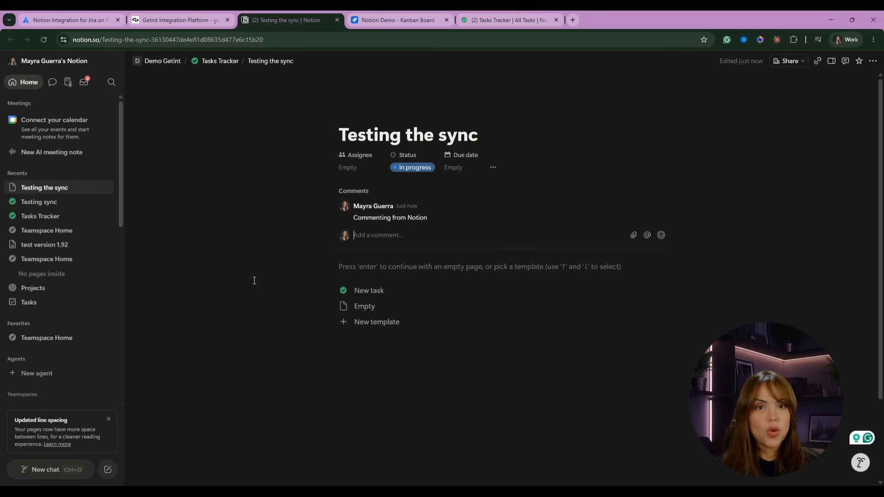
Return to Getint and open the details of the Demo integration's newest run in its latest runs.
left_click(175, 23)
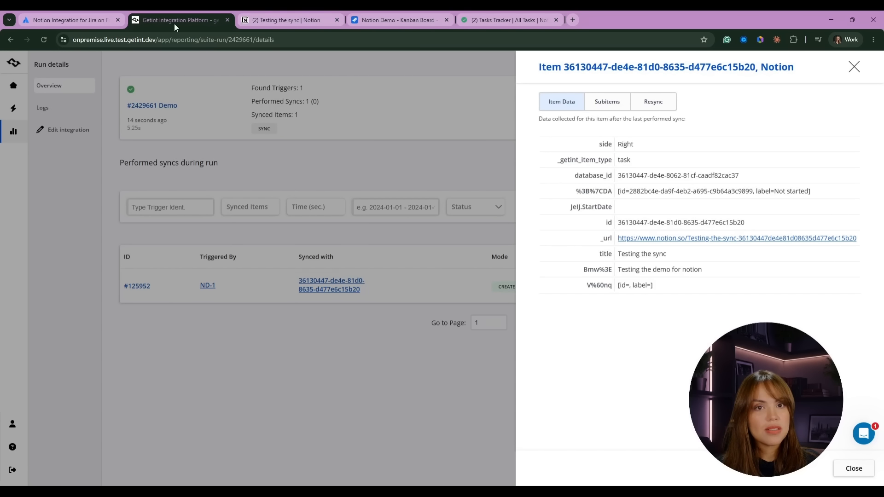
left_click(372, 162)
left_click(58, 133)
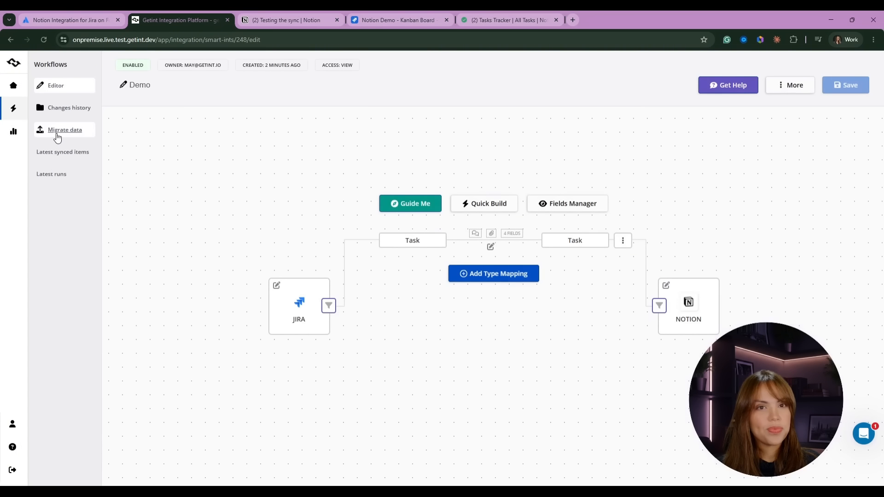
left_click(54, 175)
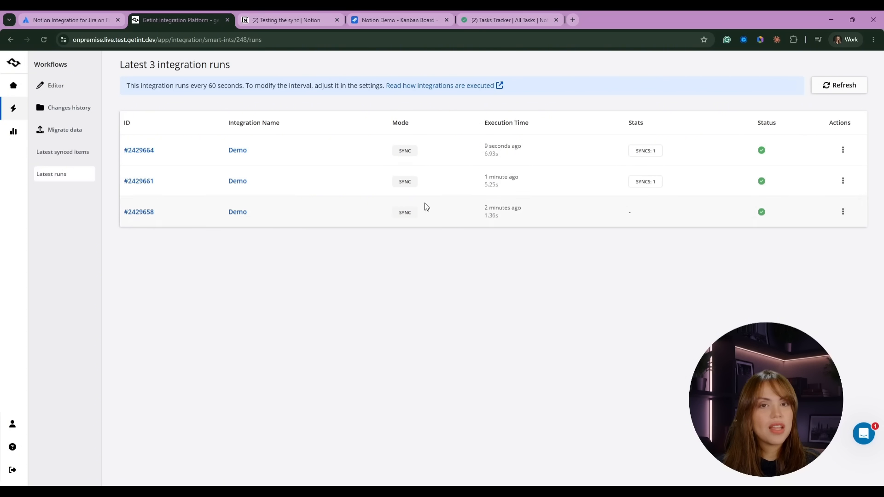
left_click(843, 150)
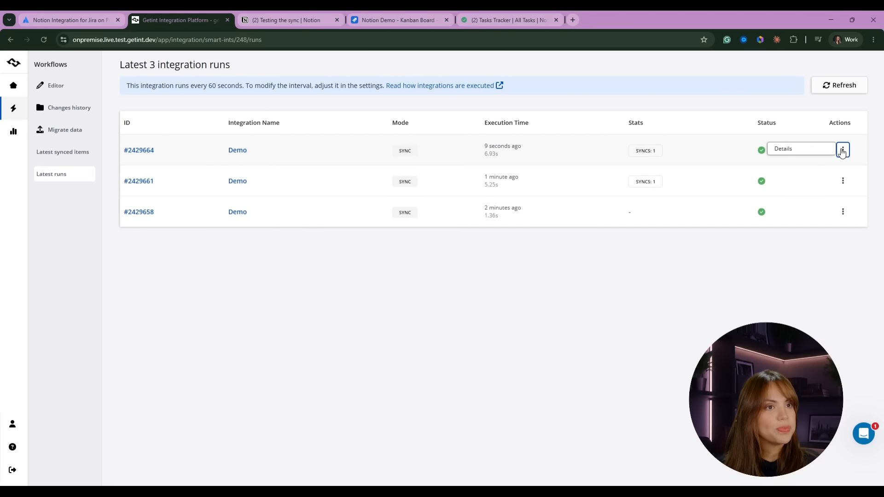
left_click(785, 148)
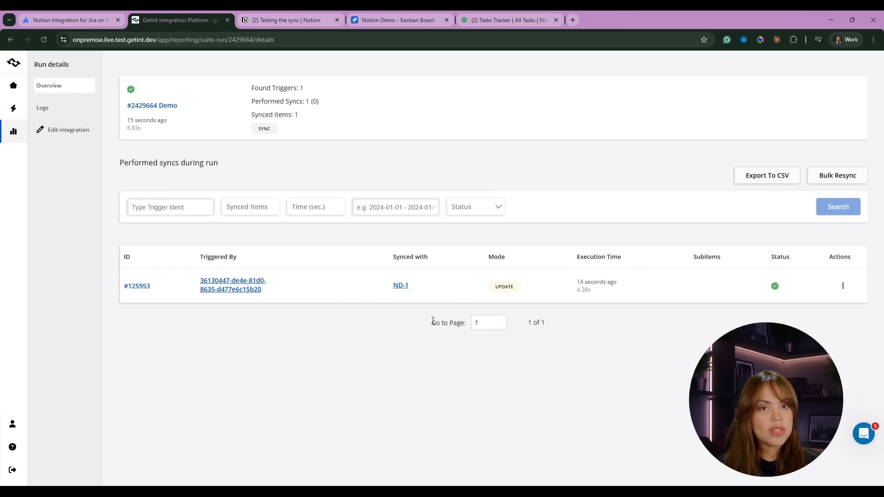
Open the synced item ND-1 in Jira from the run details and examine the synced comment's creation time, source item ID and comment ID.
left_click(399, 287)
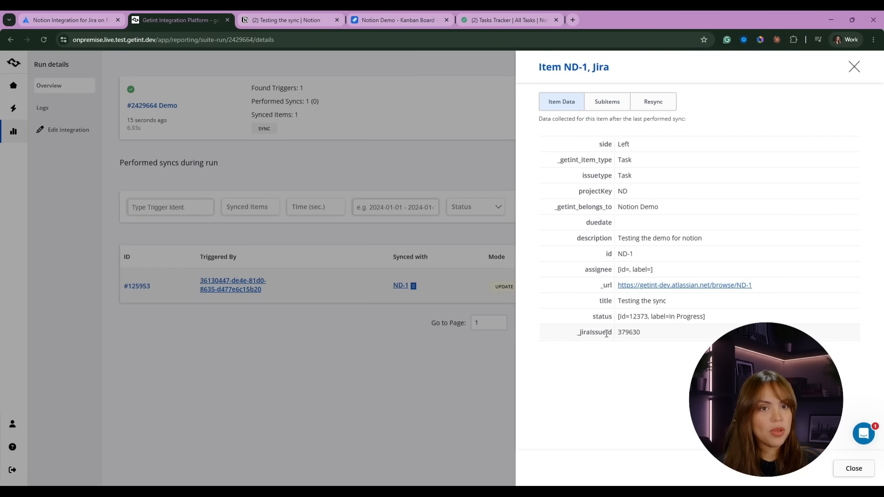
left_click(646, 286)
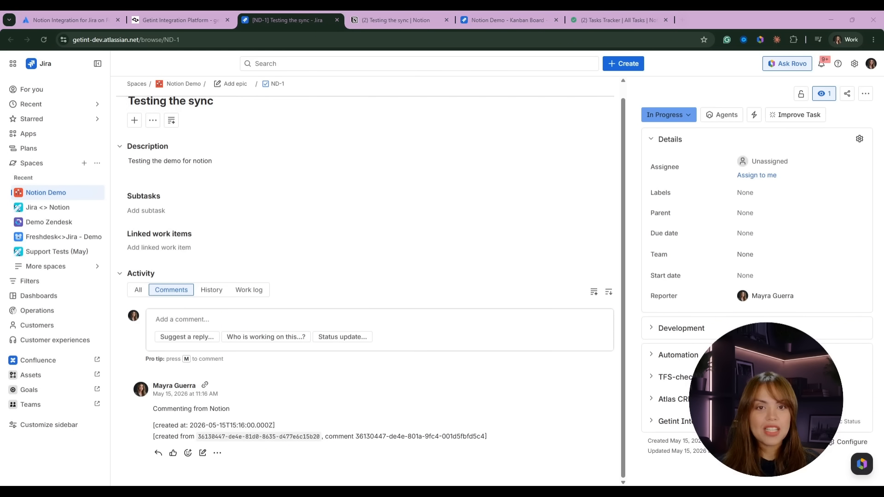
scroll(370, 281, "up", 1)
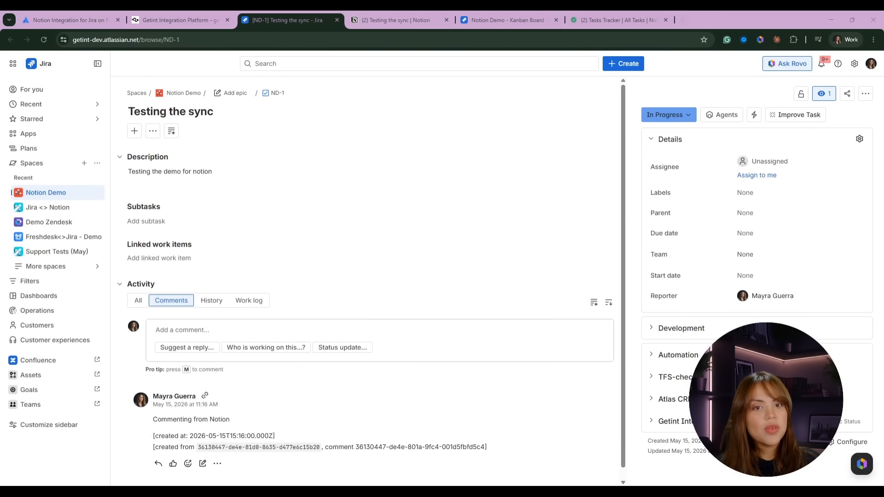
left_click_drag(189, 436, 275, 443)
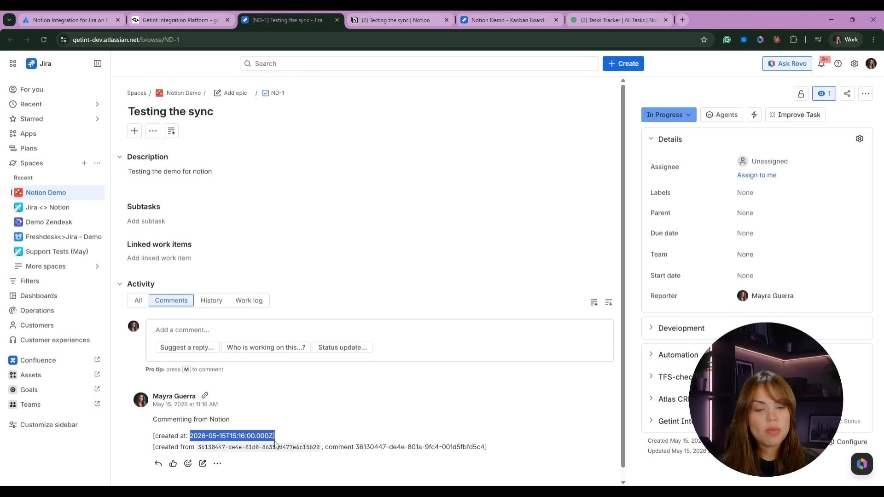
left_click(243, 449)
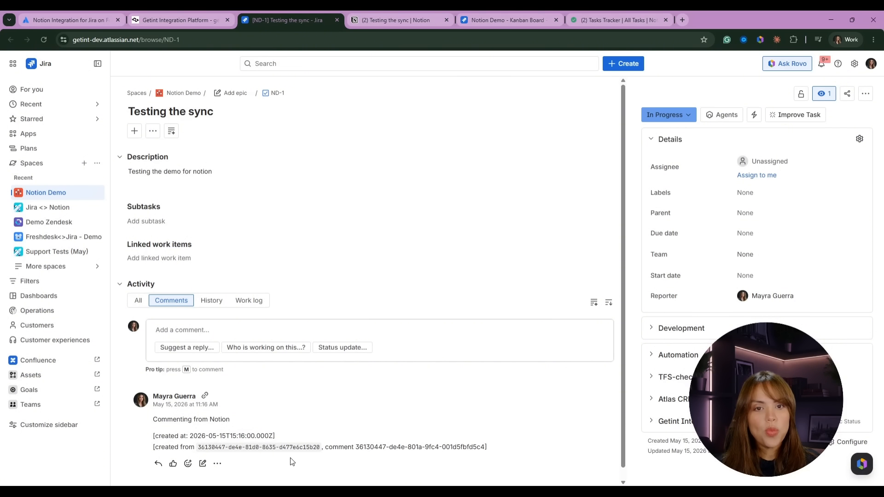
left_click_drag(323, 447, 158, 447)
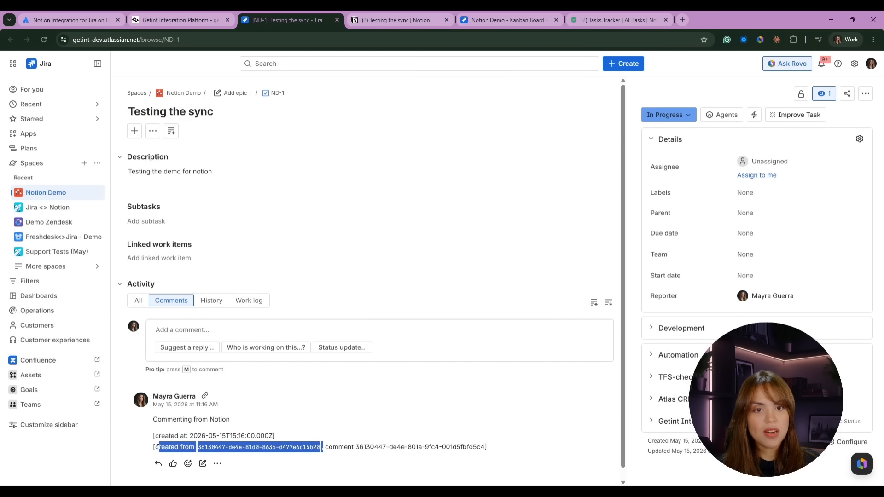
left_click(401, 437)
left_click_drag(356, 448, 485, 447)
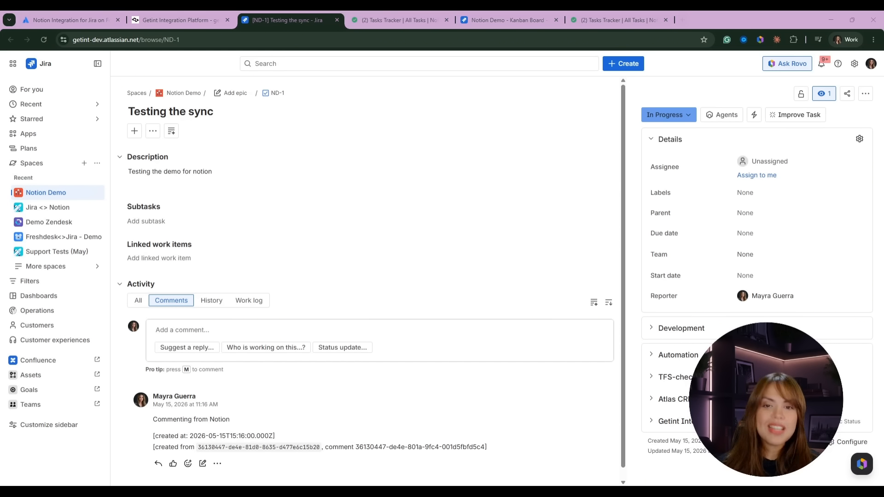